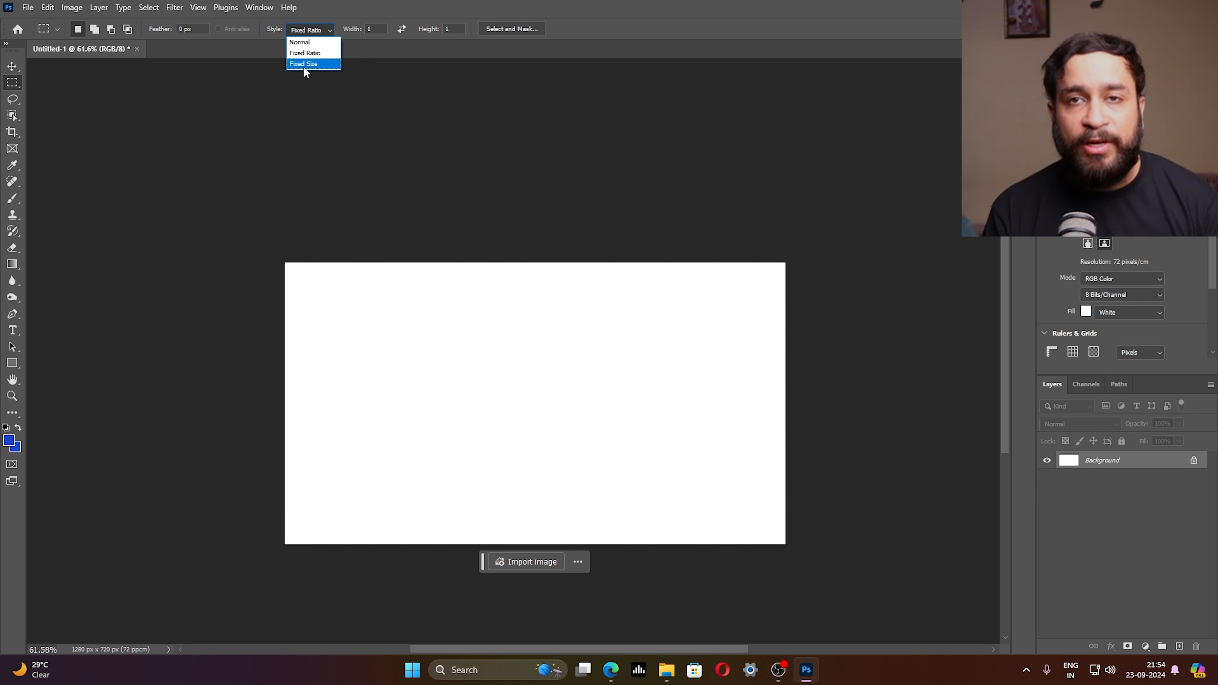
Set the Rectangular Marquee style to Fixed Size at 64 by 64 px and place selections at several spots on the canvas
{"action": "left_click", "coordinate": [305, 68]}
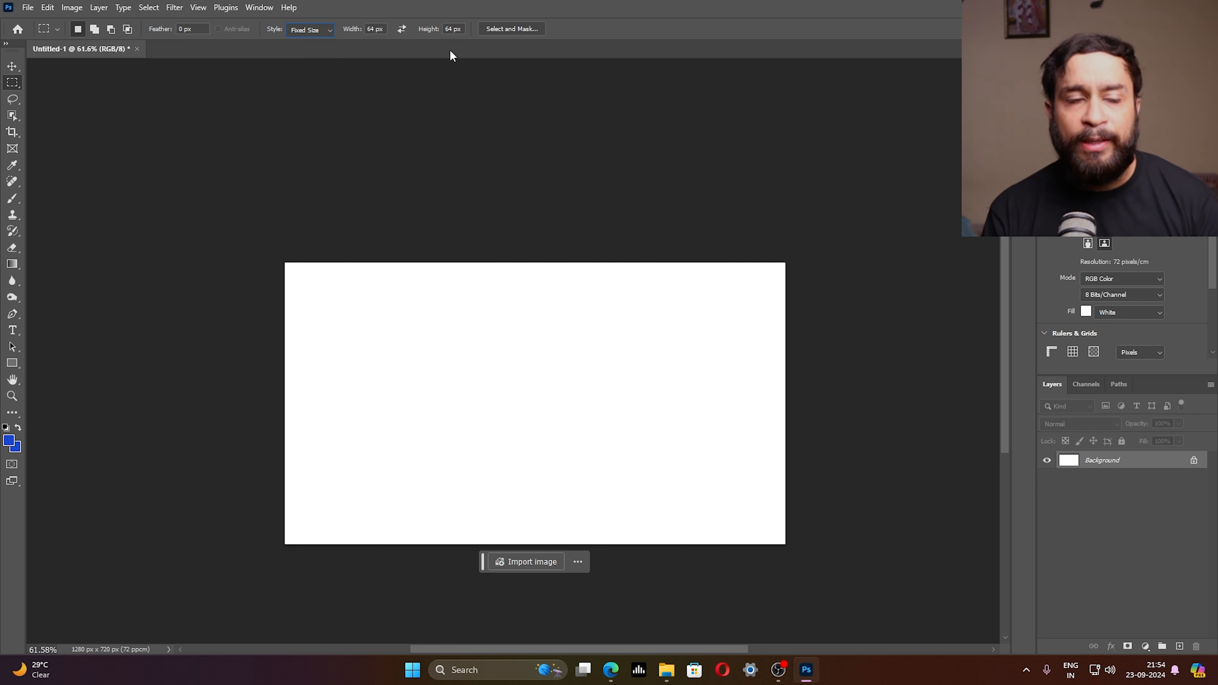
{"action": "left_click", "coordinate": [410, 299]}
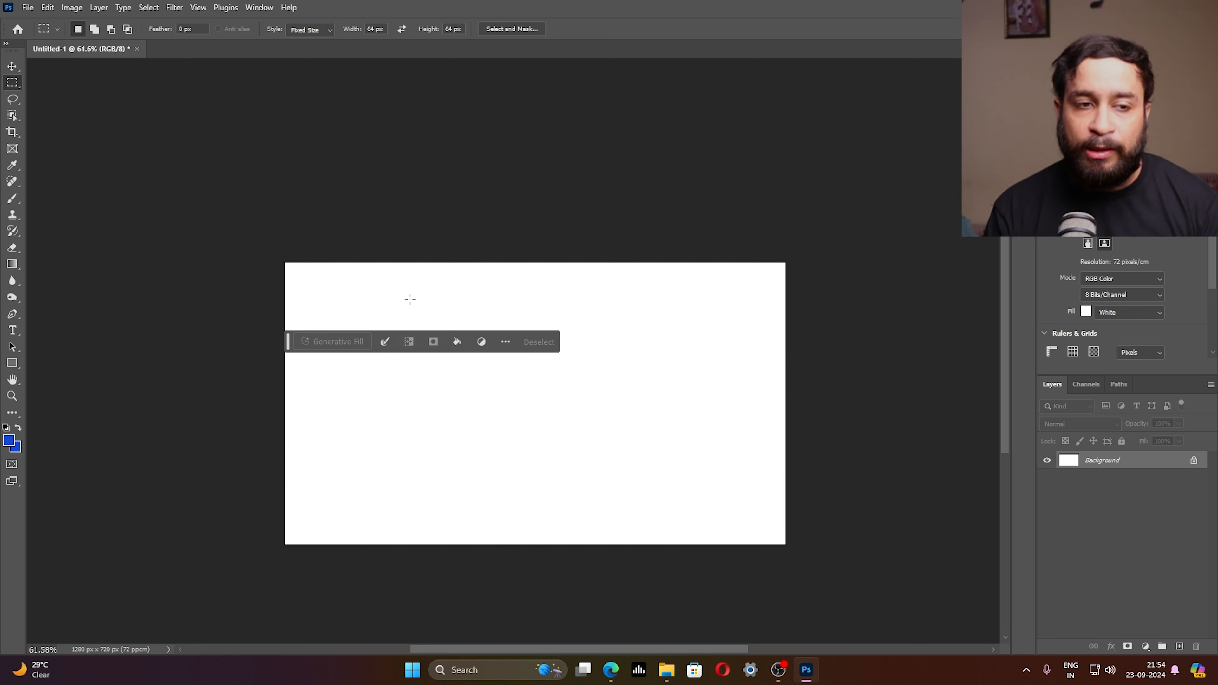
{"action": "left_click", "coordinate": [464, 276]}
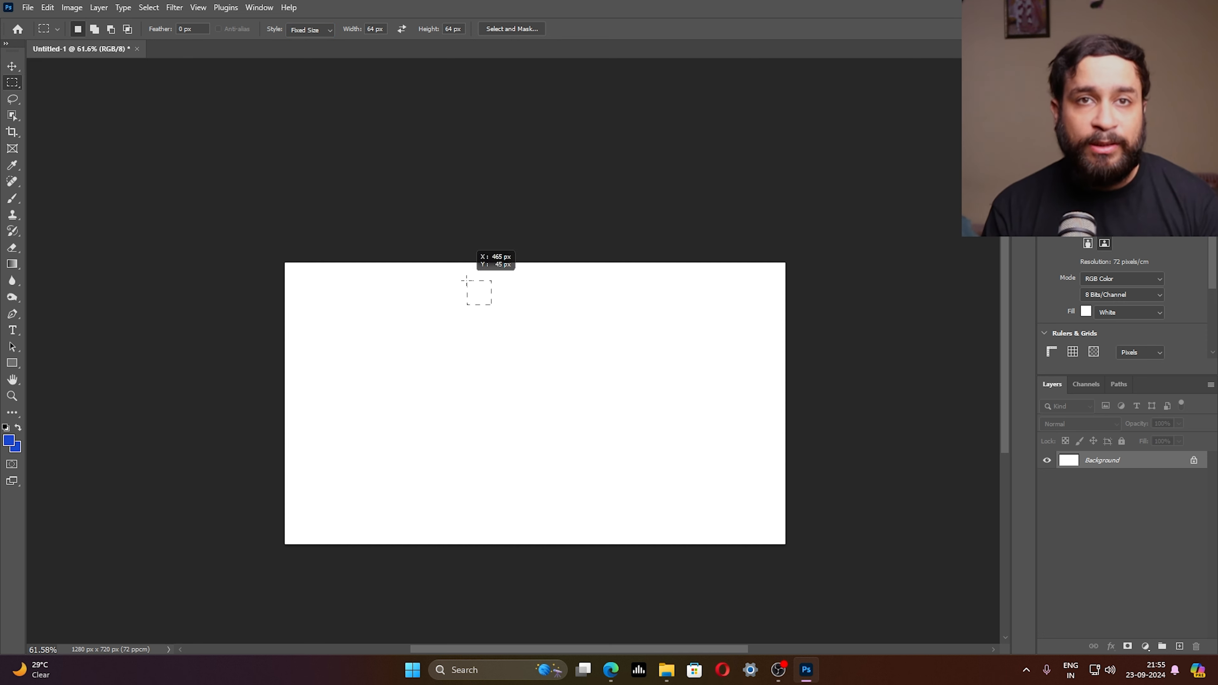
{"action": "left_click", "coordinate": [598, 302]}
{"action": "left_click", "coordinate": [524, 403]}
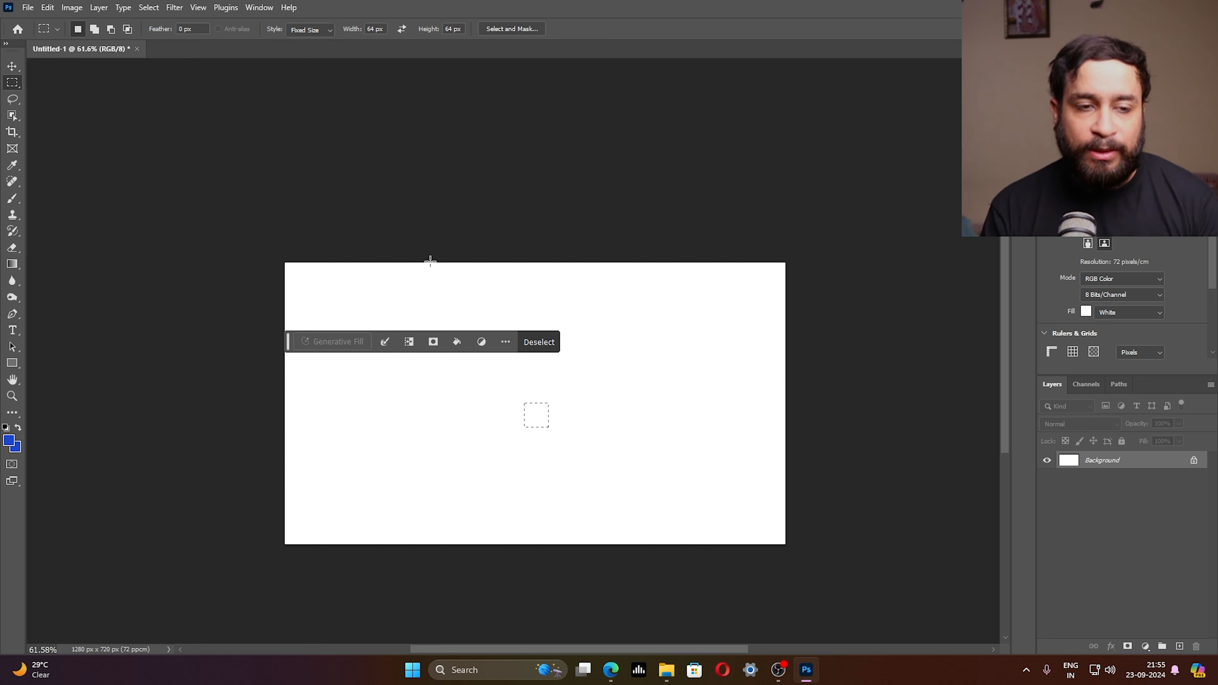
{"action": "left_click", "coordinate": [729, 411]}
{"action": "left_click", "coordinate": [480, 261]}
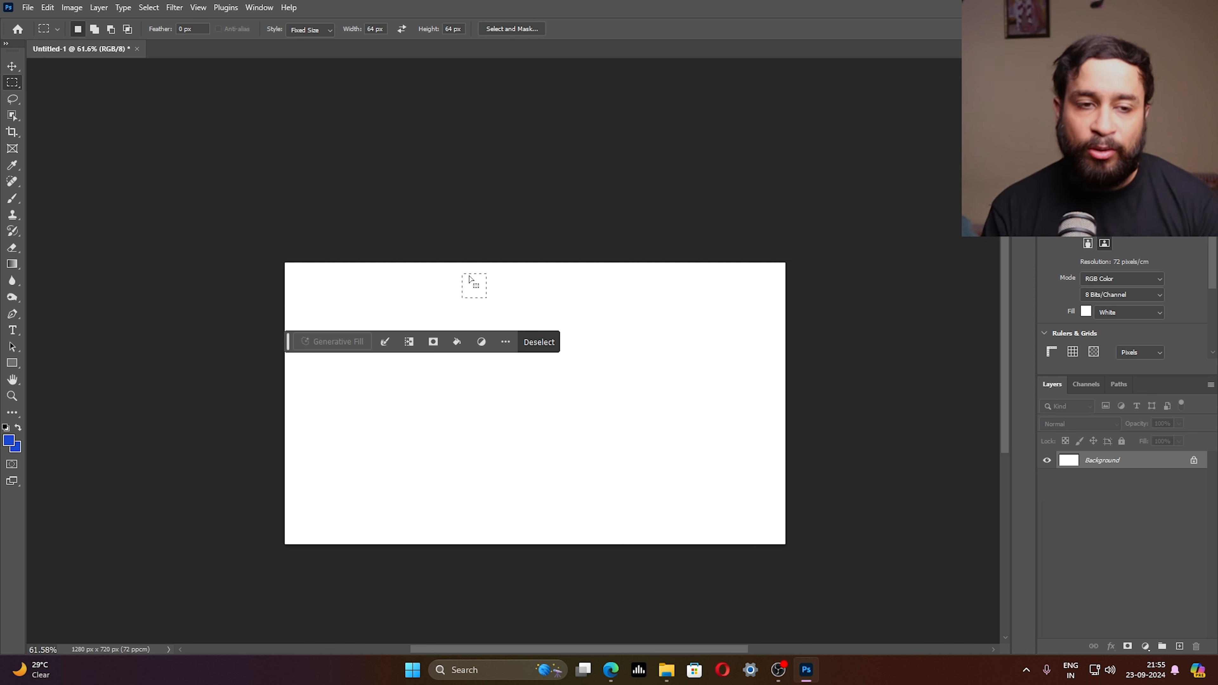
{"action": "left_click", "coordinate": [578, 297]}
{"action": "left_click_drag", "start_coordinate": [348, 280], "coordinate": [535, 303]}
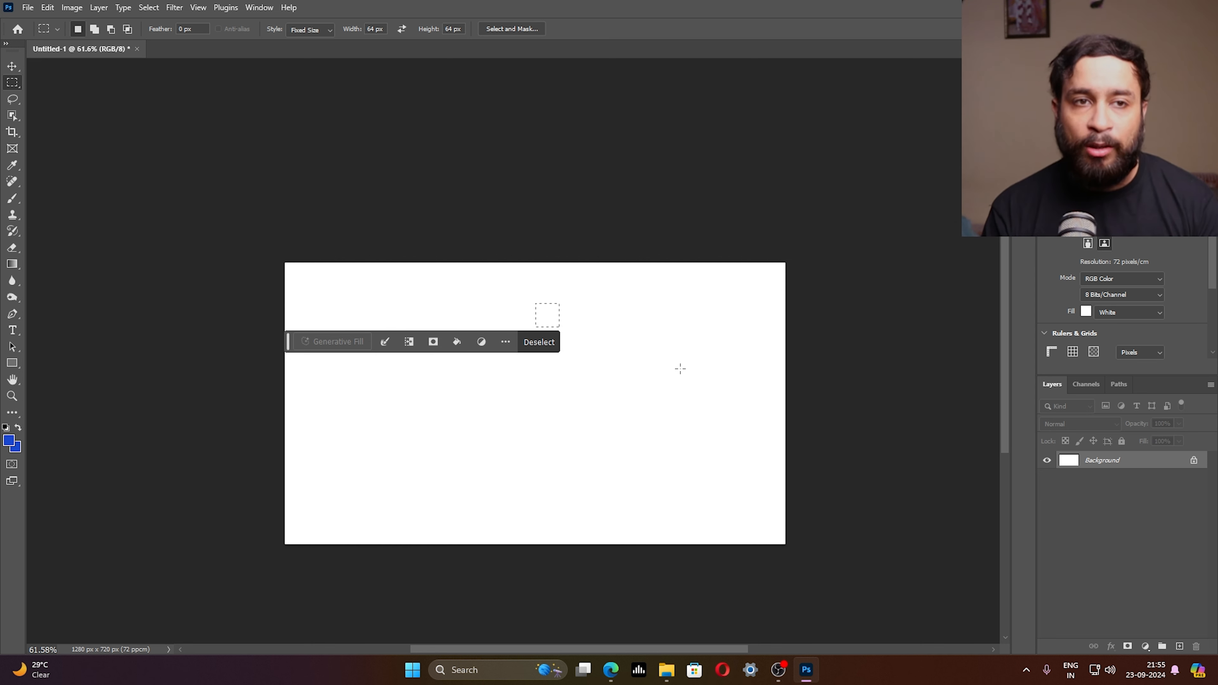
{"action": "left_click", "coordinate": [681, 369]}
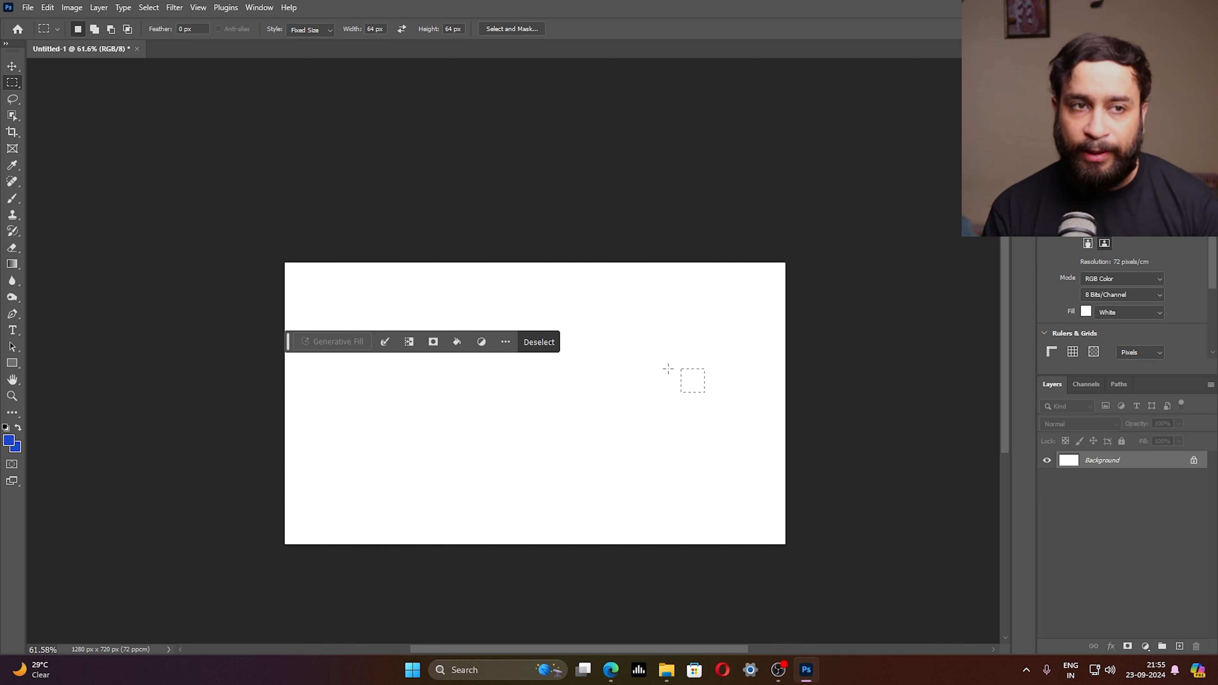
Change the marquee style to Normal, draw a freely sized rectangular selection in New selection mode and deselect it
{"action": "left_click", "coordinate": [322, 30]}
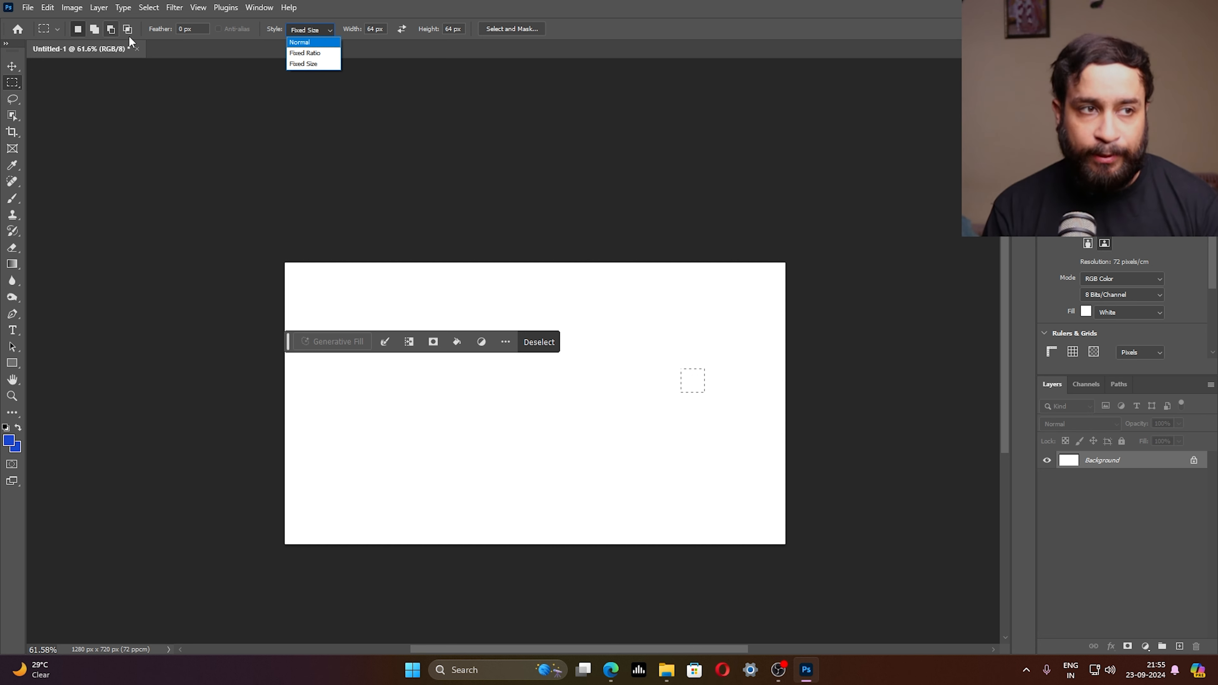
{"action": "left_click", "coordinate": [320, 32]}
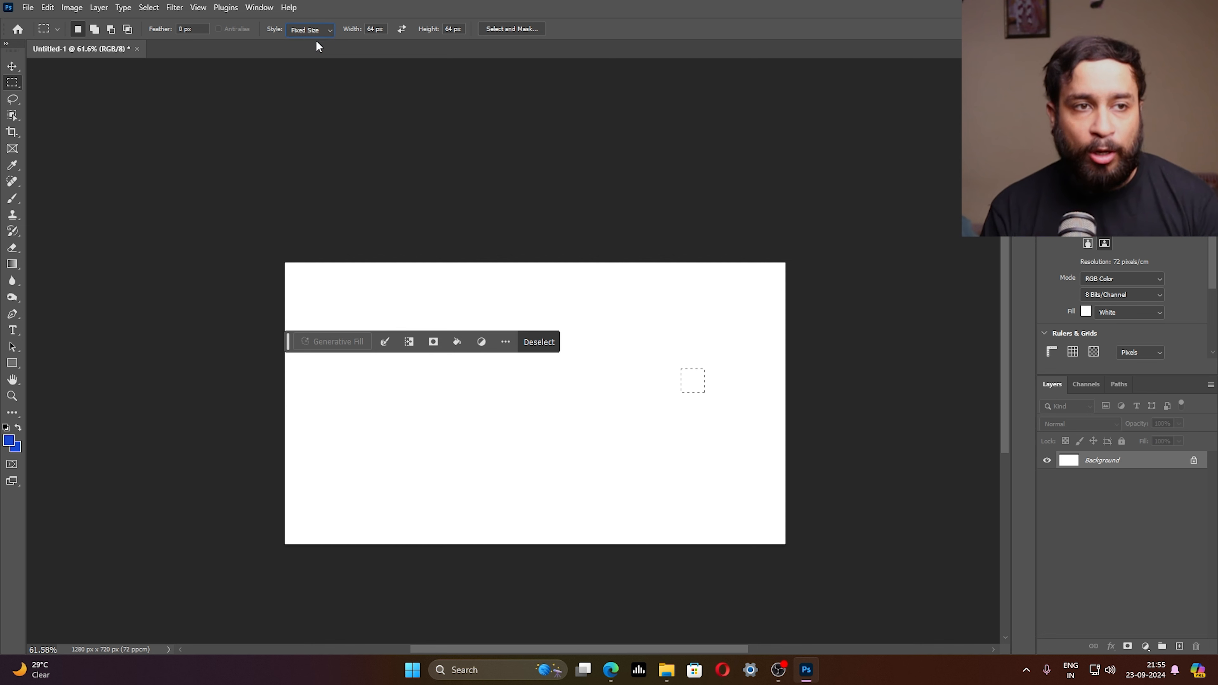
{"action": "left_click", "coordinate": [317, 32]}
{"action": "left_click", "coordinate": [299, 43]}
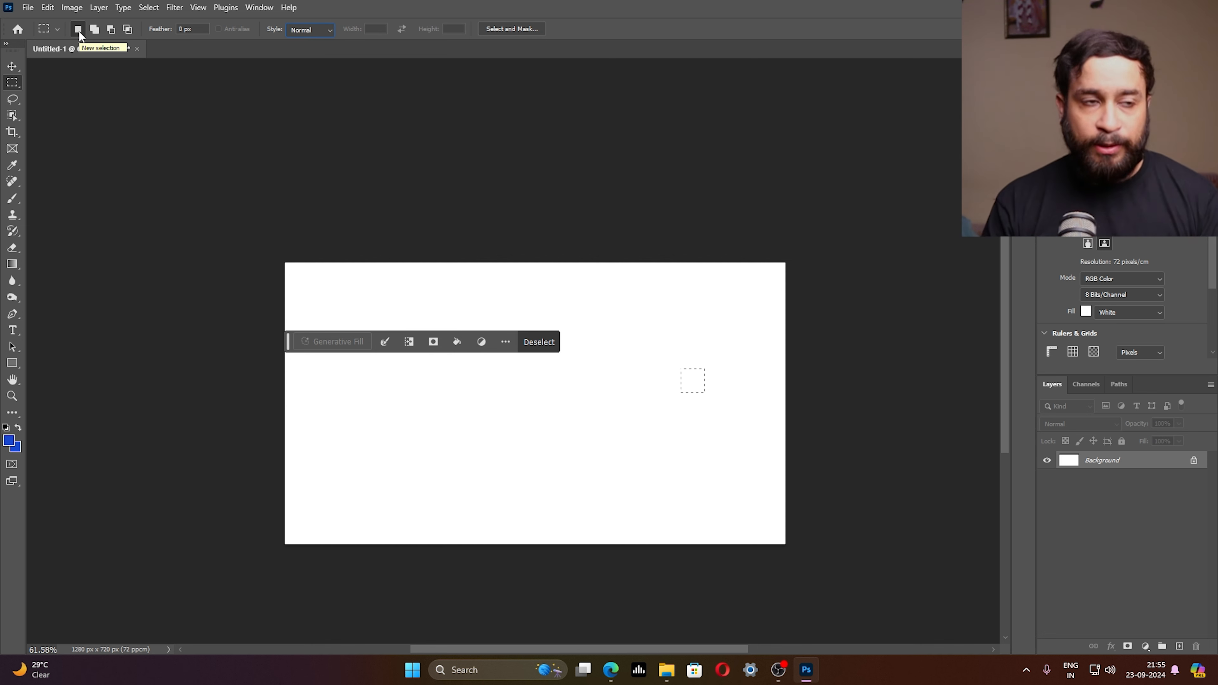
{"action": "left_click_drag", "start_coordinate": [317, 276], "coordinate": [495, 471]}
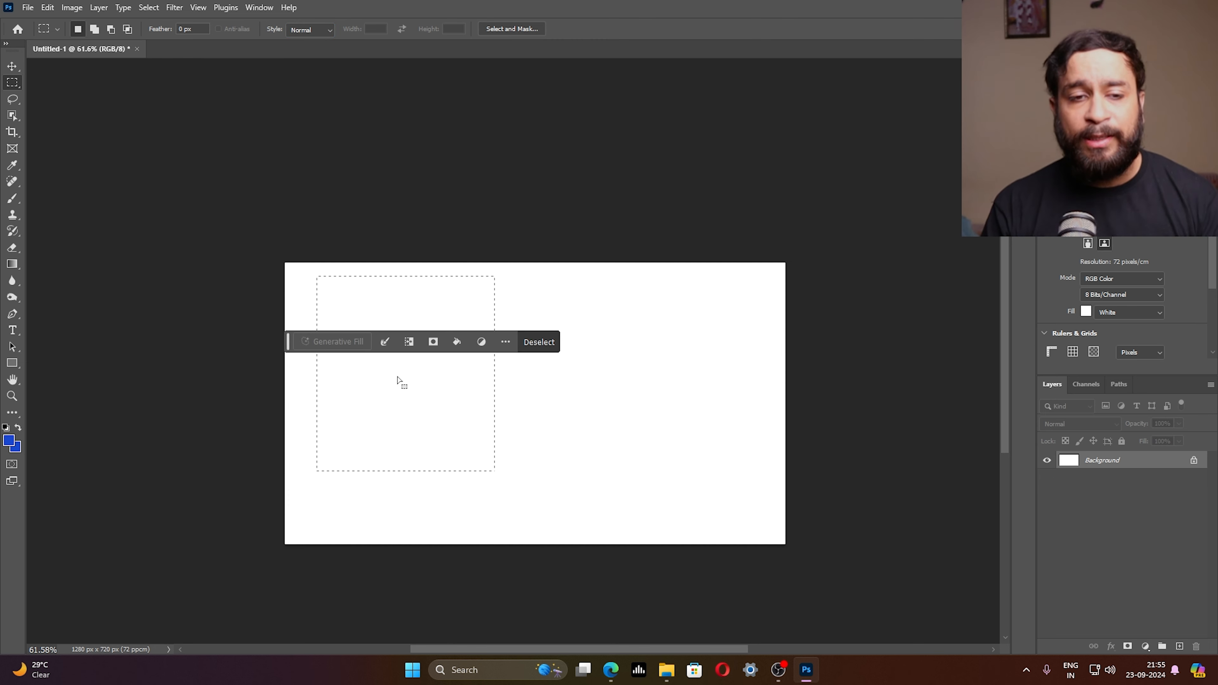
{"action": "left_click", "coordinate": [408, 118]}
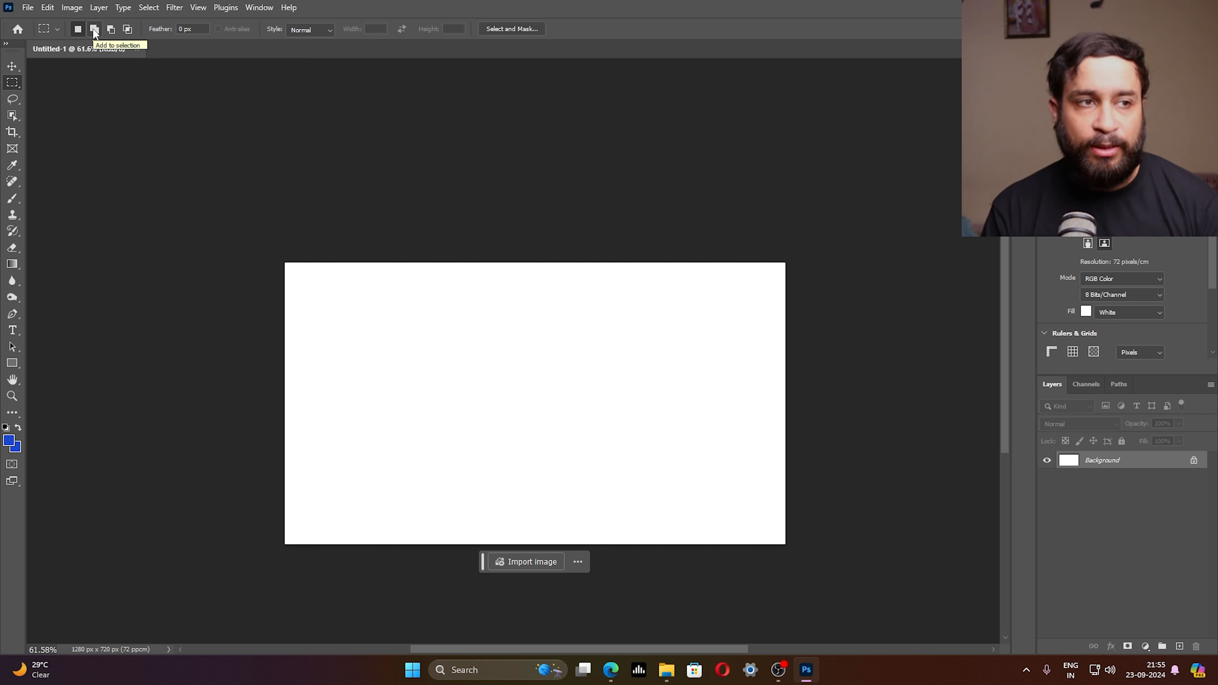
Build a stepped selection from three overlapping rectangles using the Add to selection mode
{"action": "left_click_drag", "start_coordinate": [322, 293], "coordinate": [528, 481]}
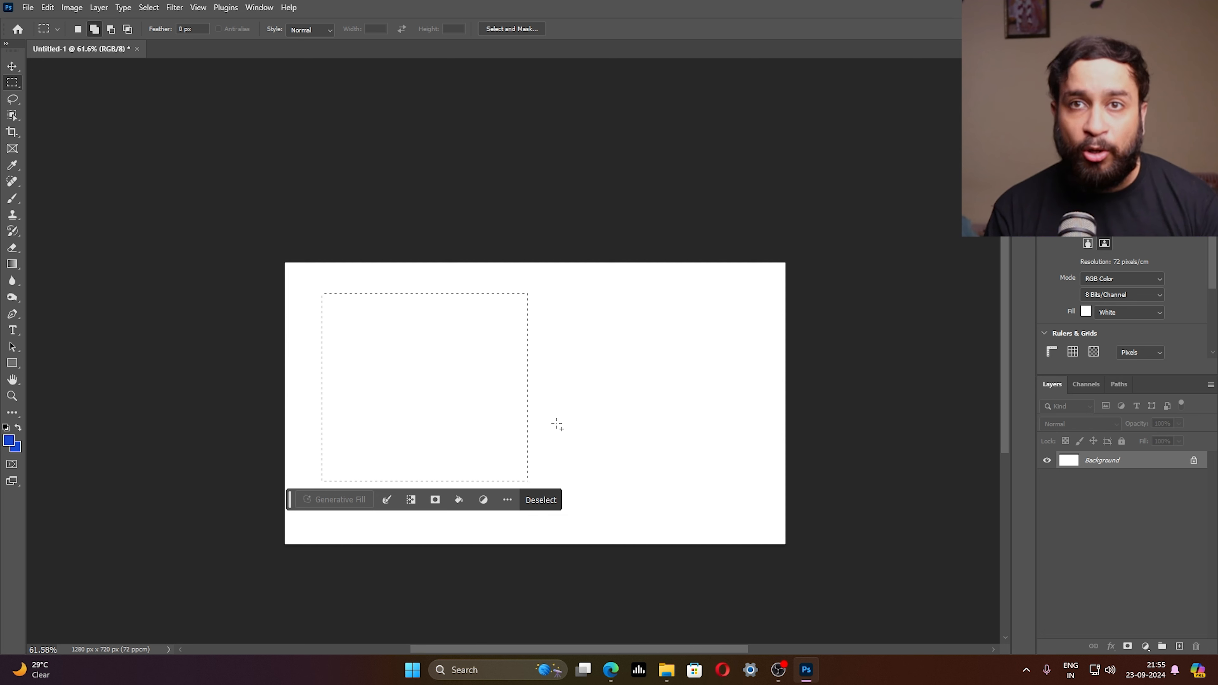
{"action": "left_click_drag", "start_coordinate": [456, 318], "coordinate": [685, 460]}
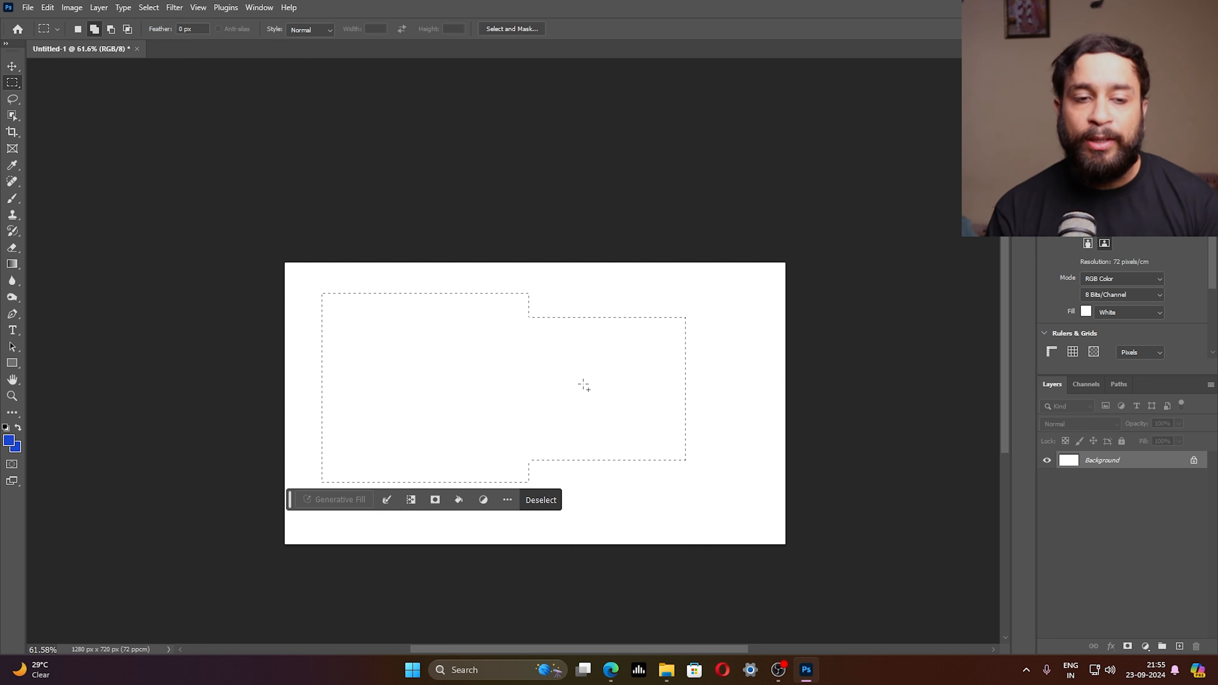
{"action": "left_click_drag", "start_coordinate": [610, 404], "coordinate": [709, 519]}
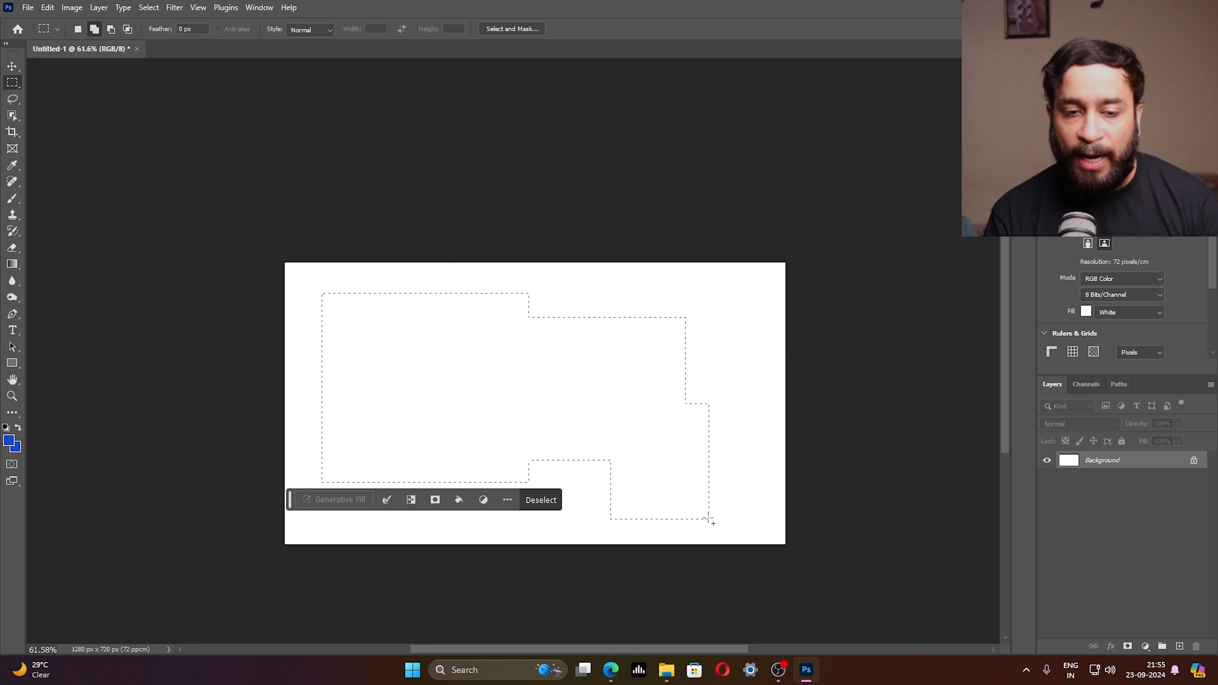
Fill the combined selection with the blue foreground color and deselect it
{"action": "key", "text": "alt"}
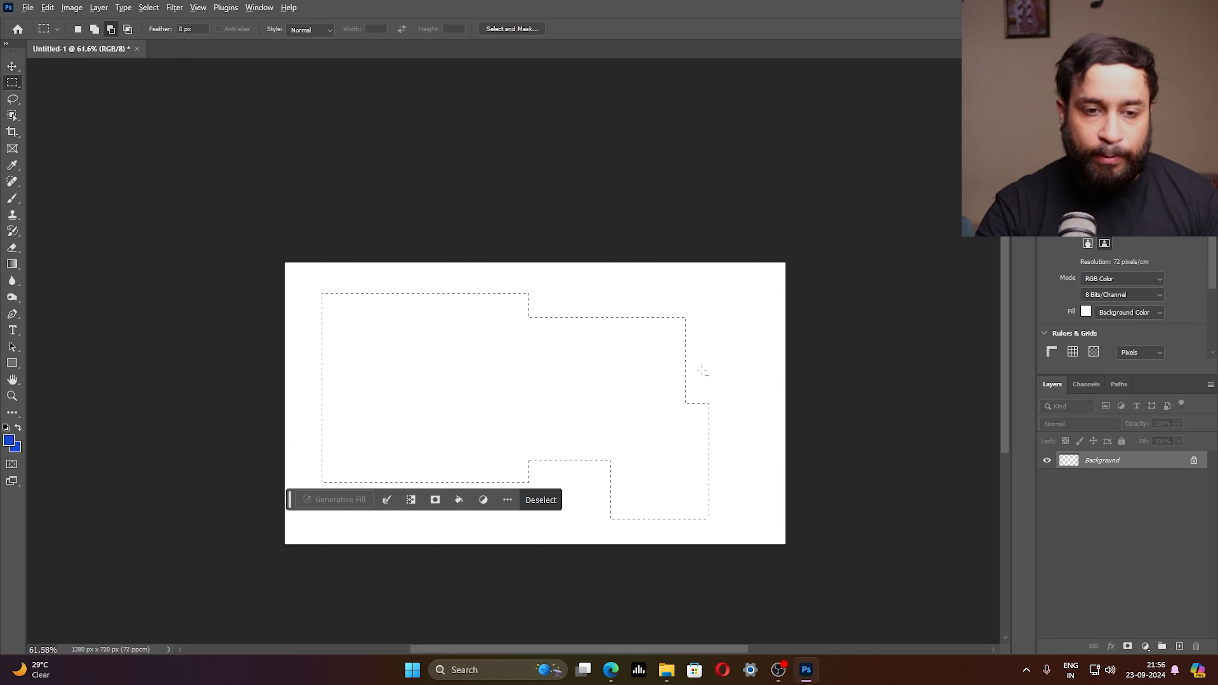
{"action": "key", "text": "alt+BackSpace"}
{"action": "key", "text": "ctrl+d"}
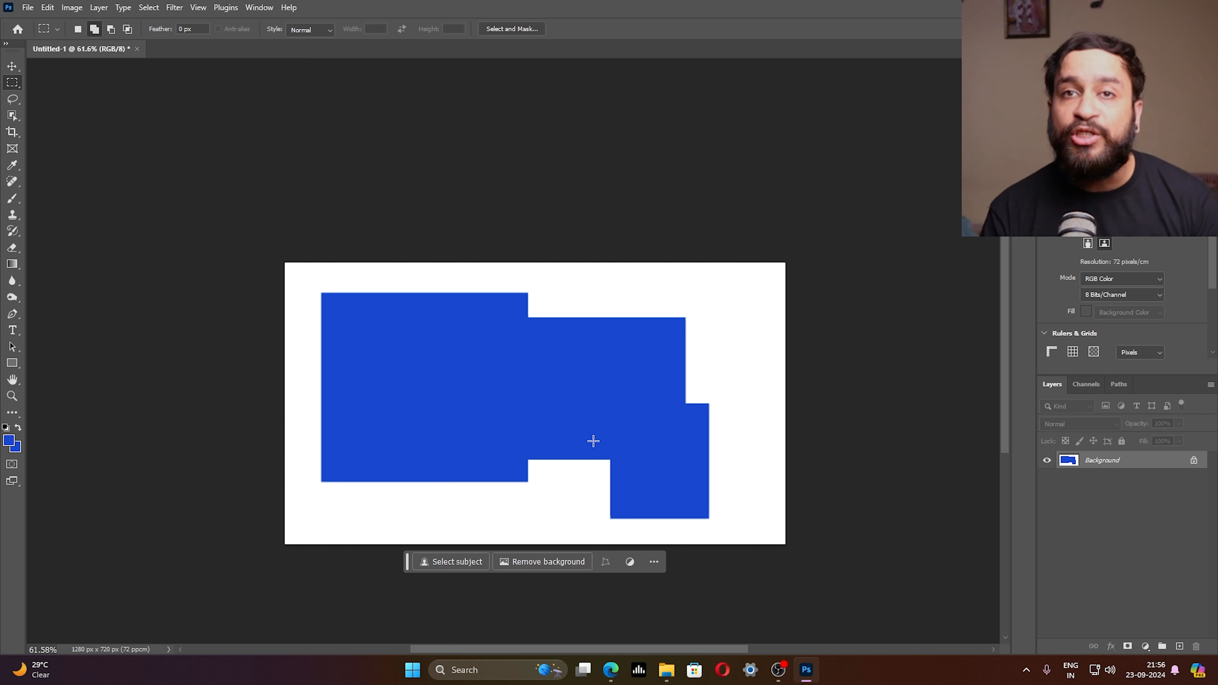
Undo the blue fill and the combined marquee selection to get back to the blank white canvas
{"action": "key", "text": "ctrl+z"}
{"action": "key", "text": "ctrl+z"}
{"action": "key", "text": "ctrl+z"}
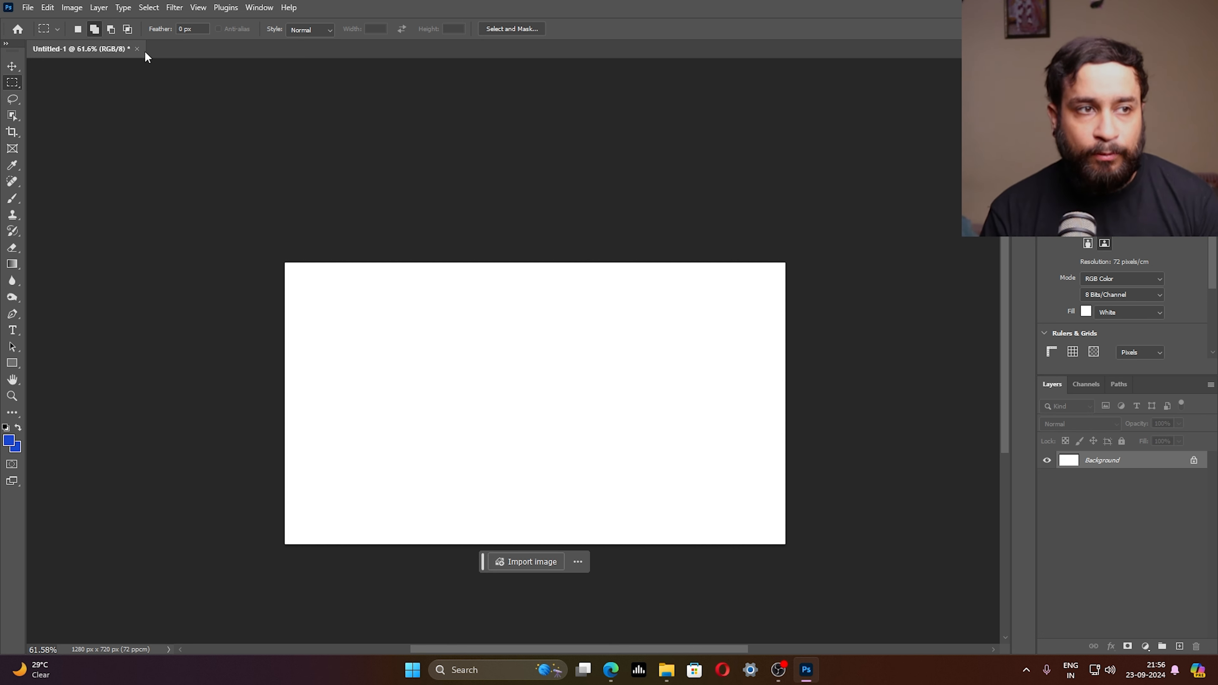
Draw a rectangular selection, subtract an overlapping rectangle to leave a C shape, and fill it with the blue foreground color
{"action": "left_click", "coordinate": [110, 29]}
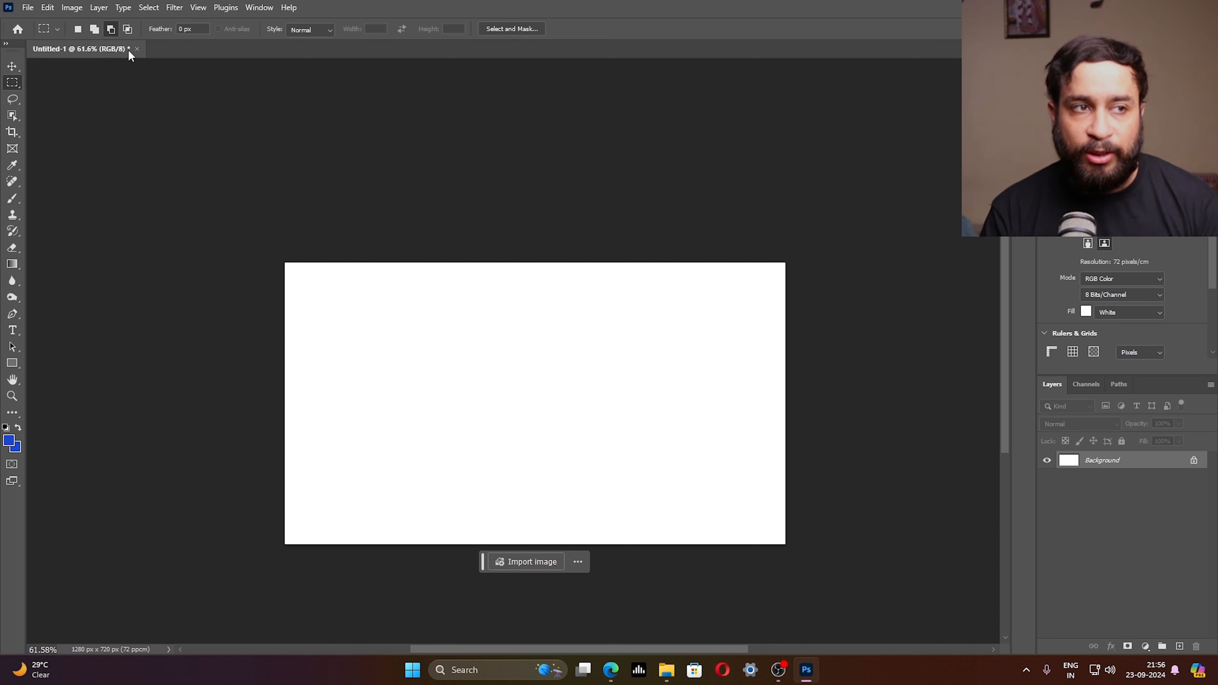
{"action": "left_click_drag", "start_coordinate": [337, 283], "coordinate": [539, 467]}
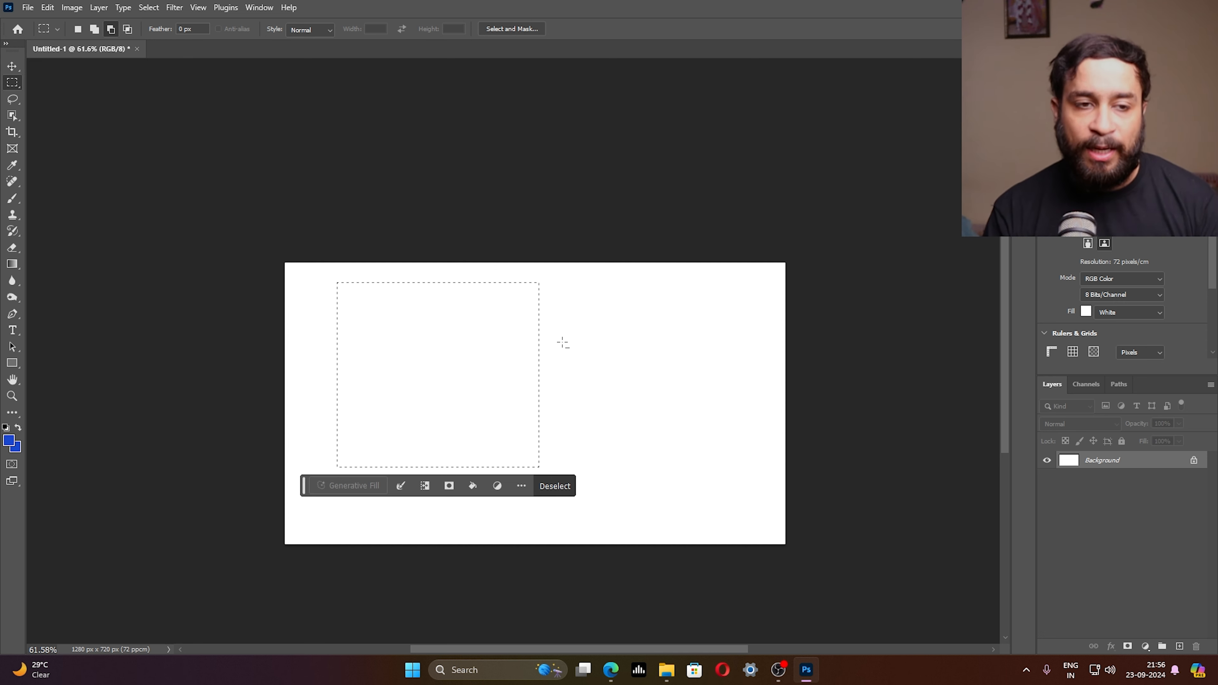
{"action": "left_click_drag", "start_coordinate": [415, 322], "coordinate": [677, 443]}
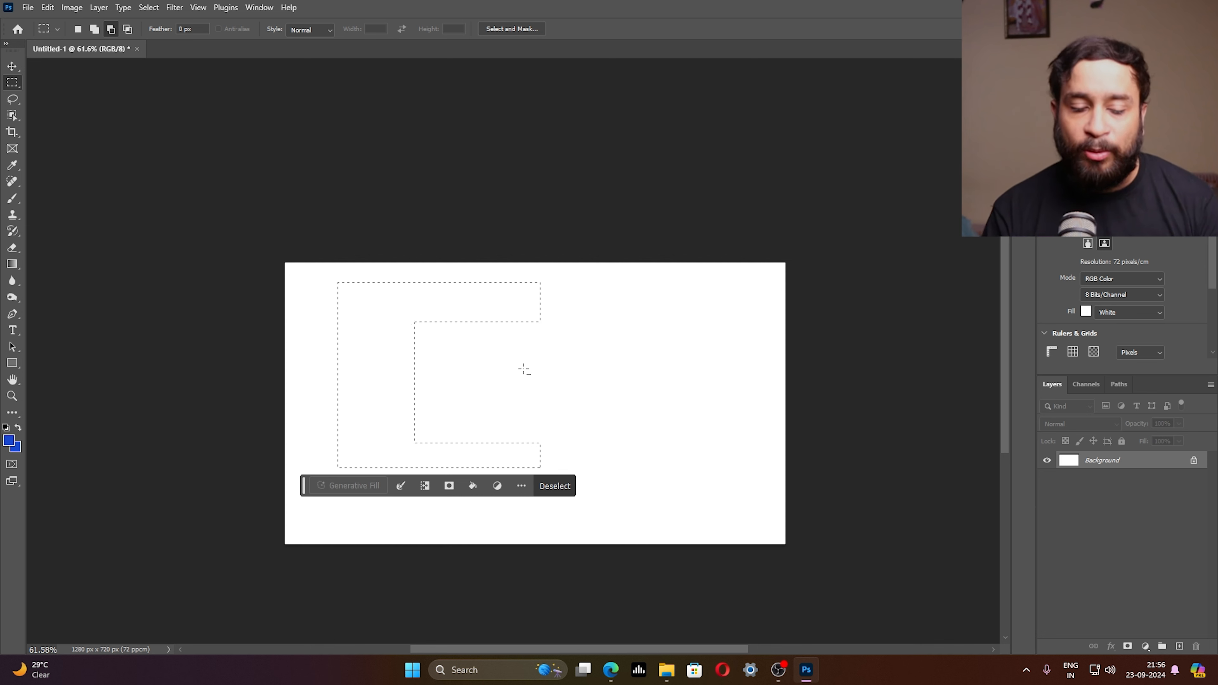
{"action": "key", "text": "alt+BackSpace"}
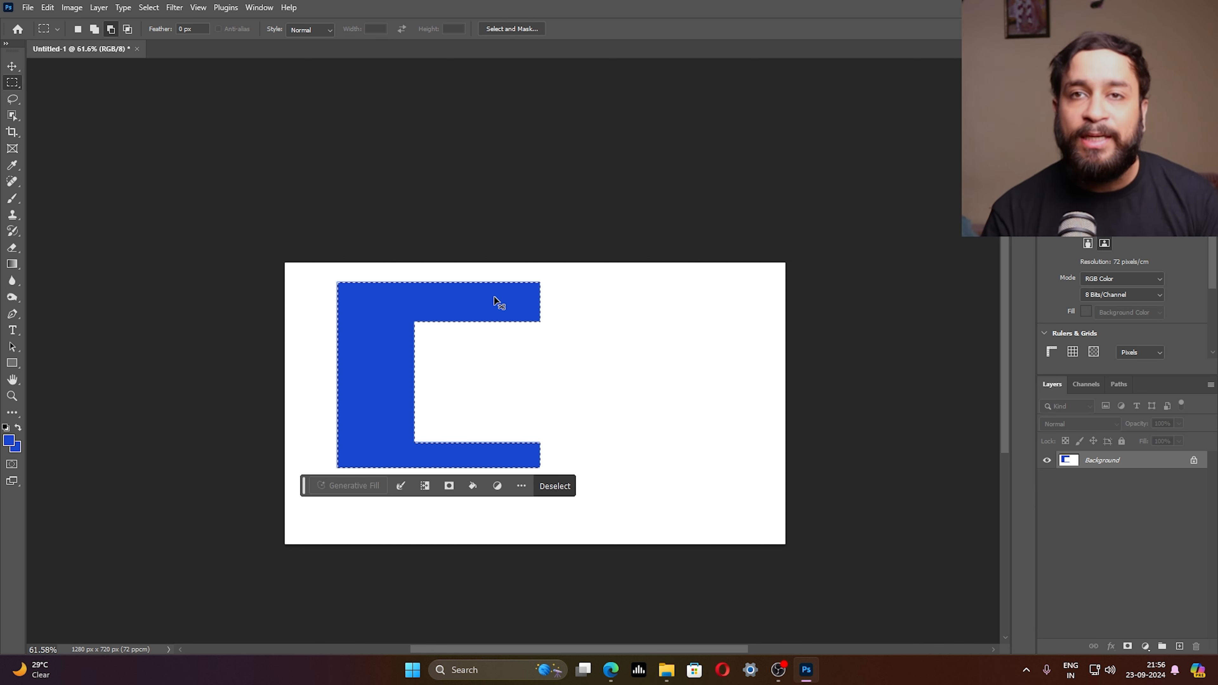
Undo the fill of the C-shaped area and the marquee selections behind it
{"action": "left_click", "coordinate": [510, 308]}
{"action": "key", "text": "ctrl+z"}
{"action": "key", "text": "ctrl+z"}
{"action": "key", "text": "ctrl+z"}
{"action": "key", "text": "ctrl+z"}
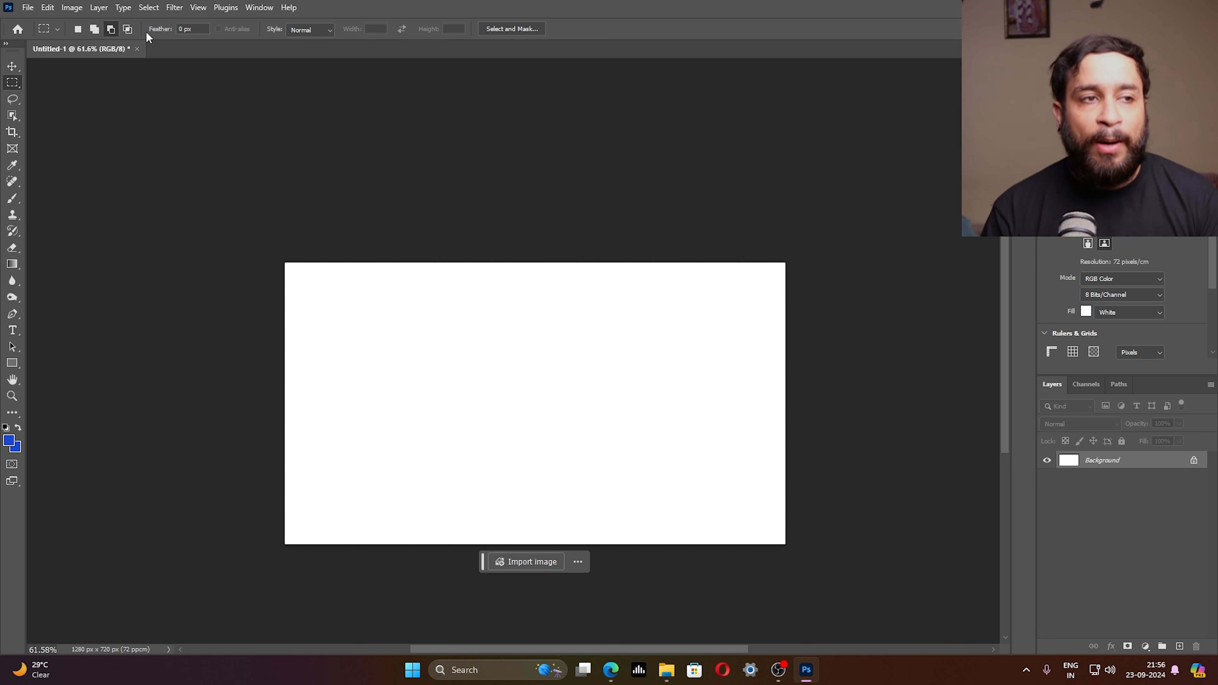
Using Intersect with selection, draw a rectangle and overlap it with a second one of about 484 by 525 px
{"action": "left_click", "coordinate": [128, 30]}
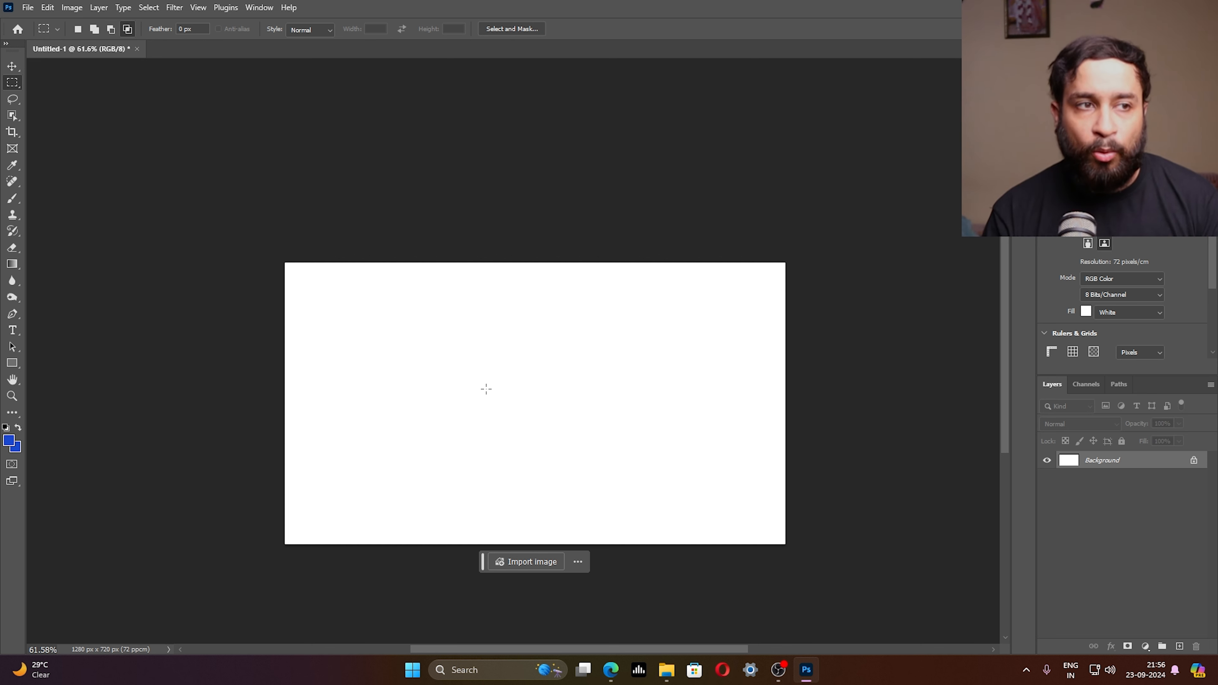
{"action": "left_click_drag", "start_coordinate": [349, 299], "coordinate": [555, 468]}
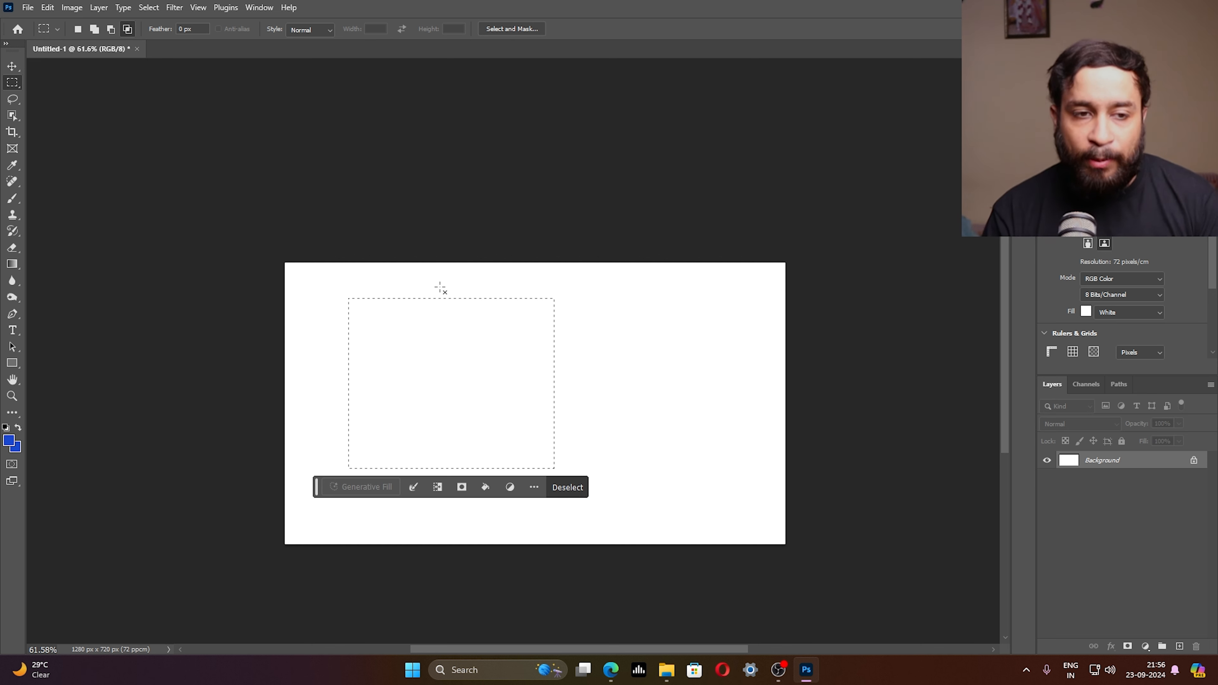
{"action": "left_click_drag", "start_coordinate": [440, 287], "coordinate": [628, 491]}
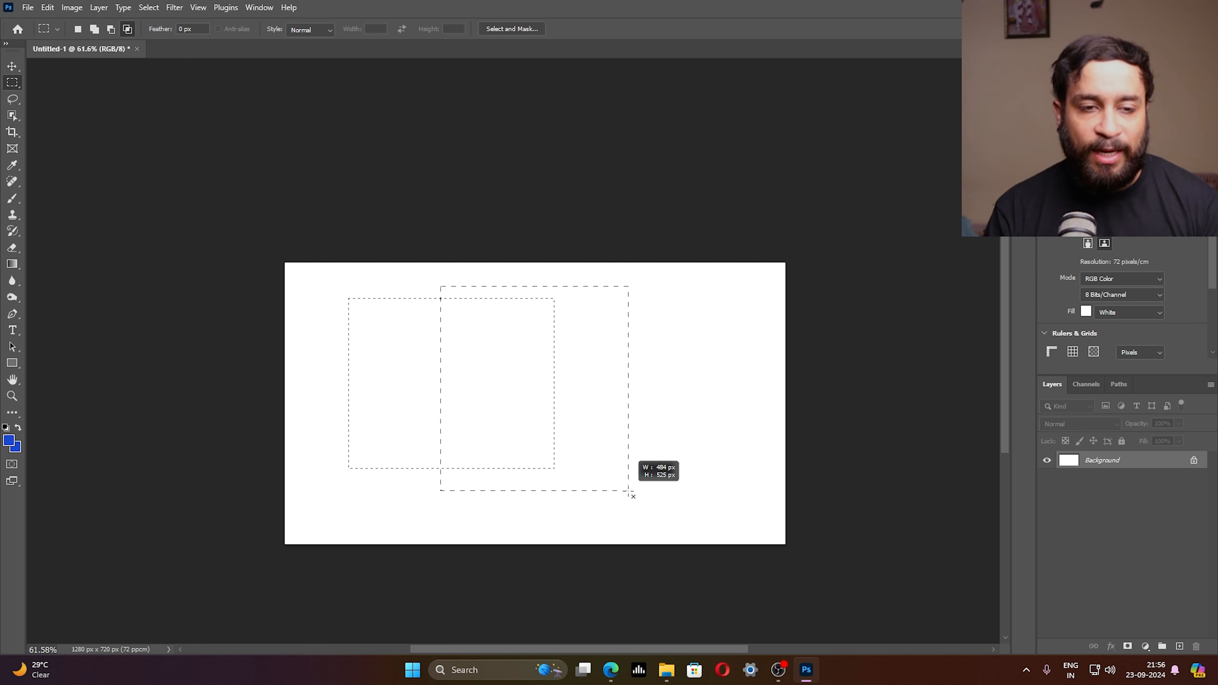
{"action": "left_click_drag", "start_coordinate": [629, 491], "coordinate": [629, 490]}
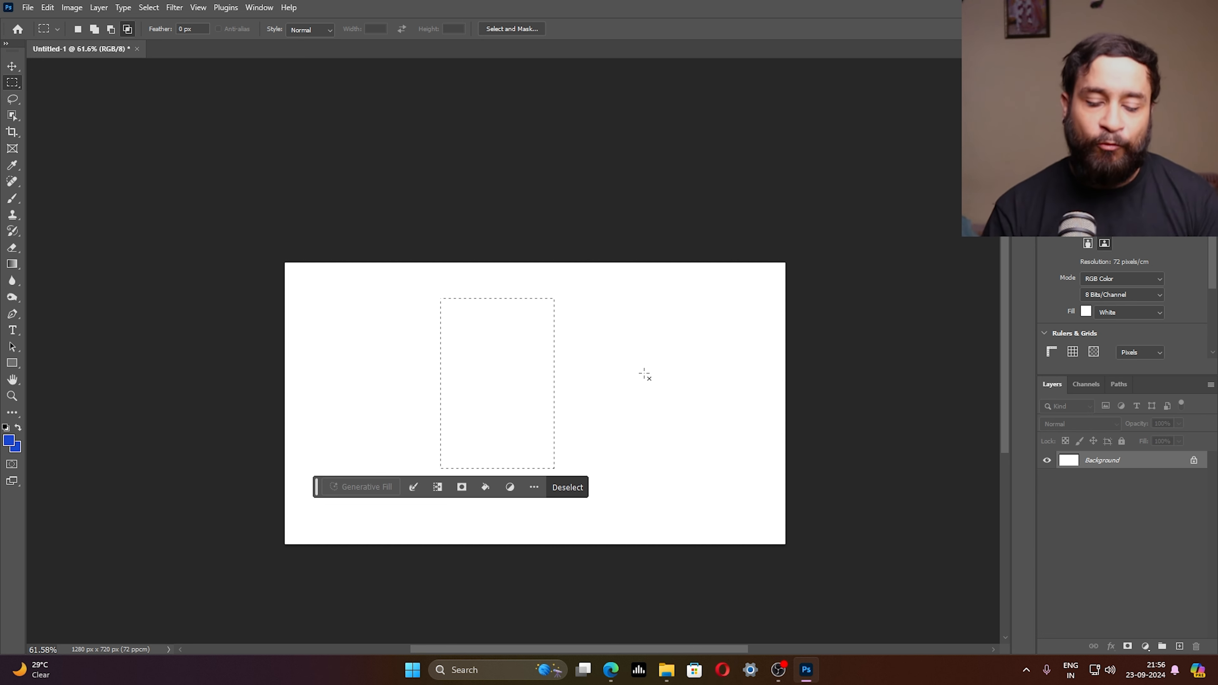
Fill the intersected selection with the foreground color, undo that fill and deselect
{"action": "key", "text": "alt+BackSpace"}
{"action": "key", "text": "ctrl+z"}
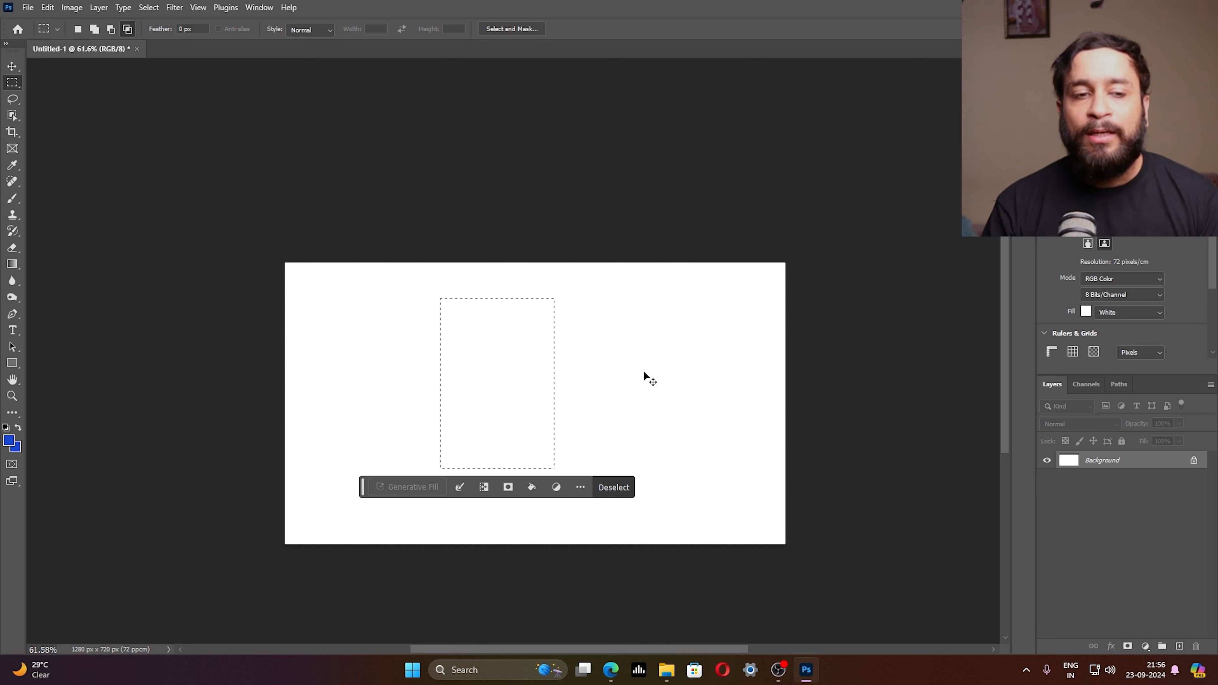
{"action": "key", "text": "ctrl+d"}
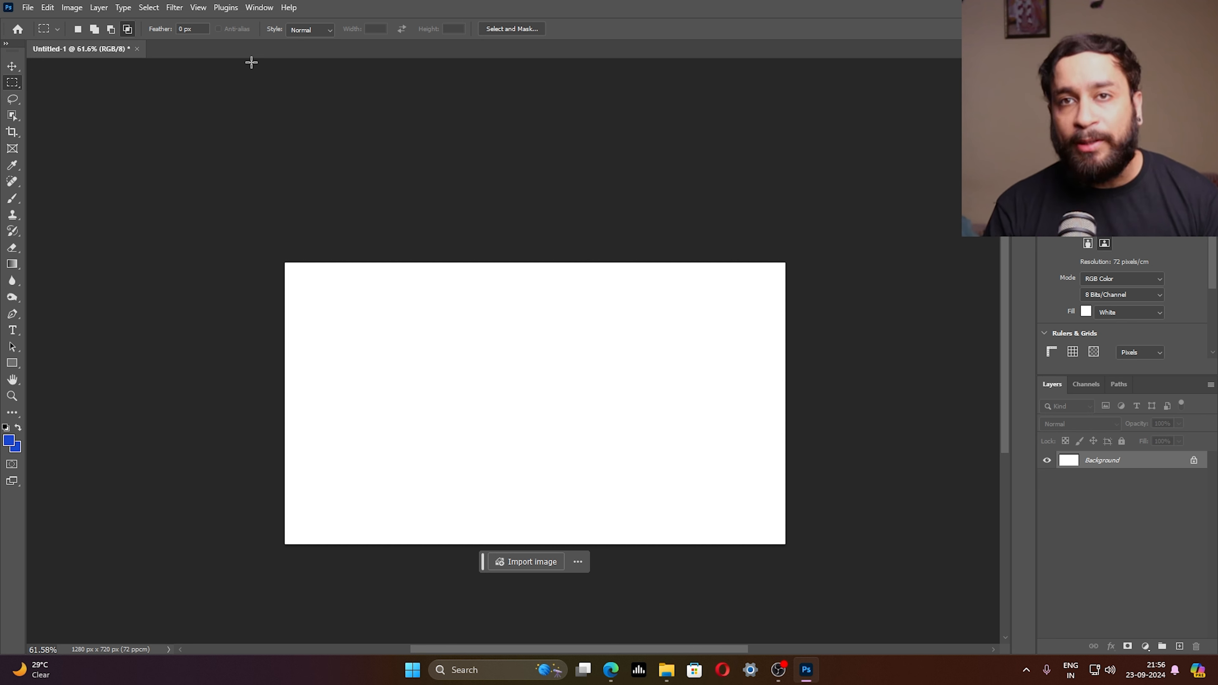
In New selection mode, draw a rectangular selection, temporarily add an overlapping rectangle to its right side and subtract part of that extension
{"action": "left_click", "coordinate": [77, 29]}
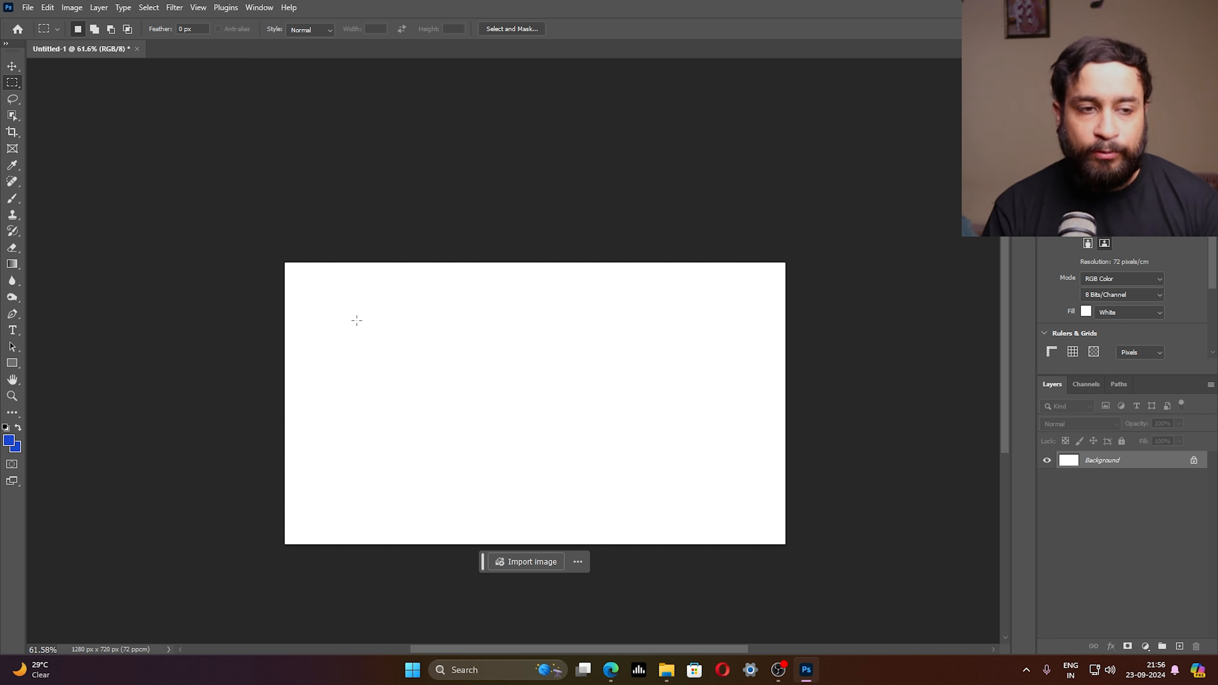
{"action": "left_click_drag", "start_coordinate": [352, 304], "coordinate": [504, 478]}
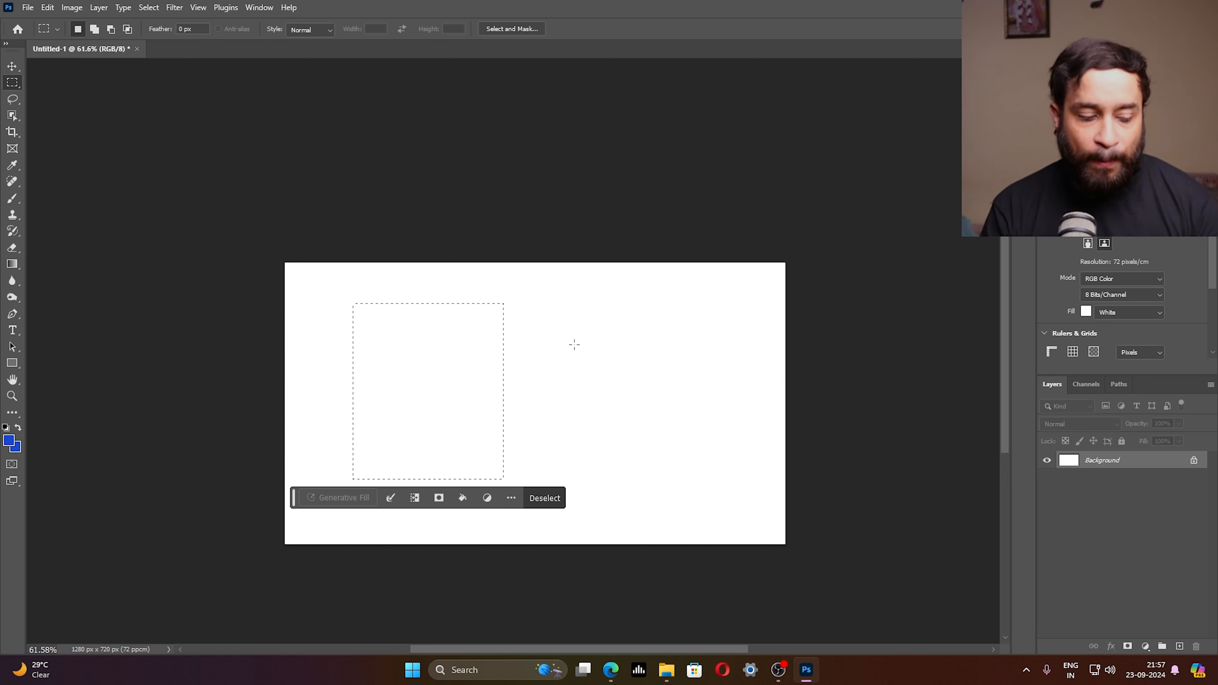
{"action": "key", "text": "shift"}
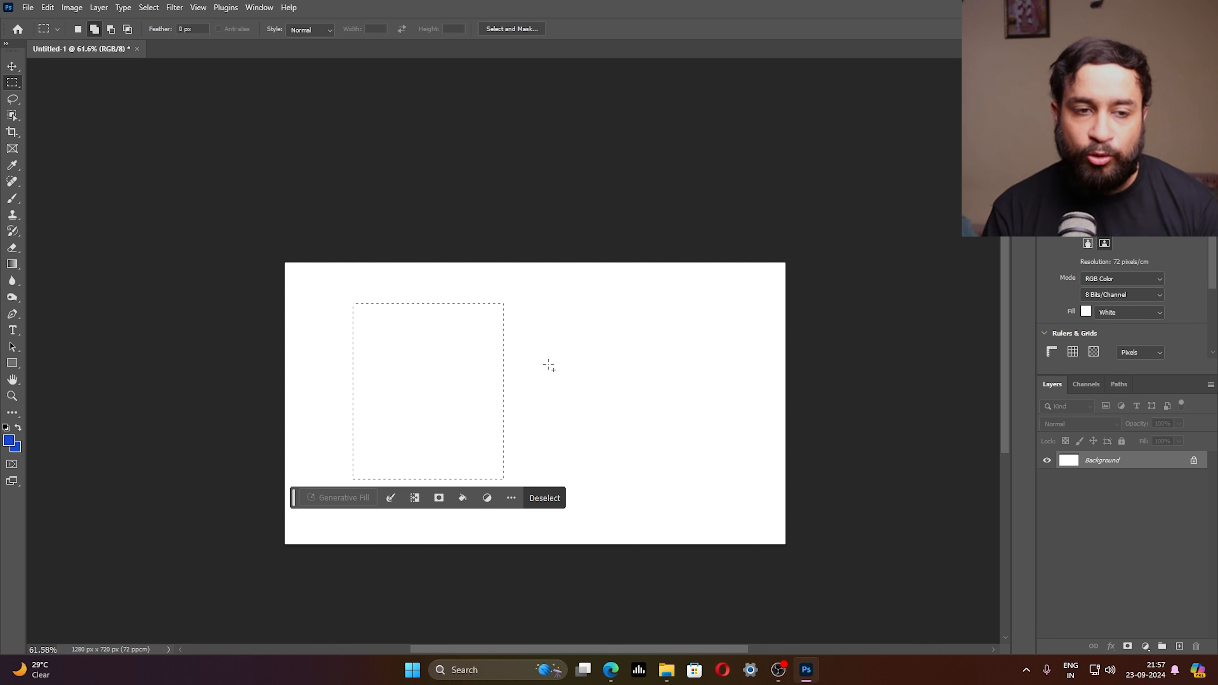
{"action": "left_click_drag", "start_coordinate": [425, 348], "coordinate": [624, 454]}
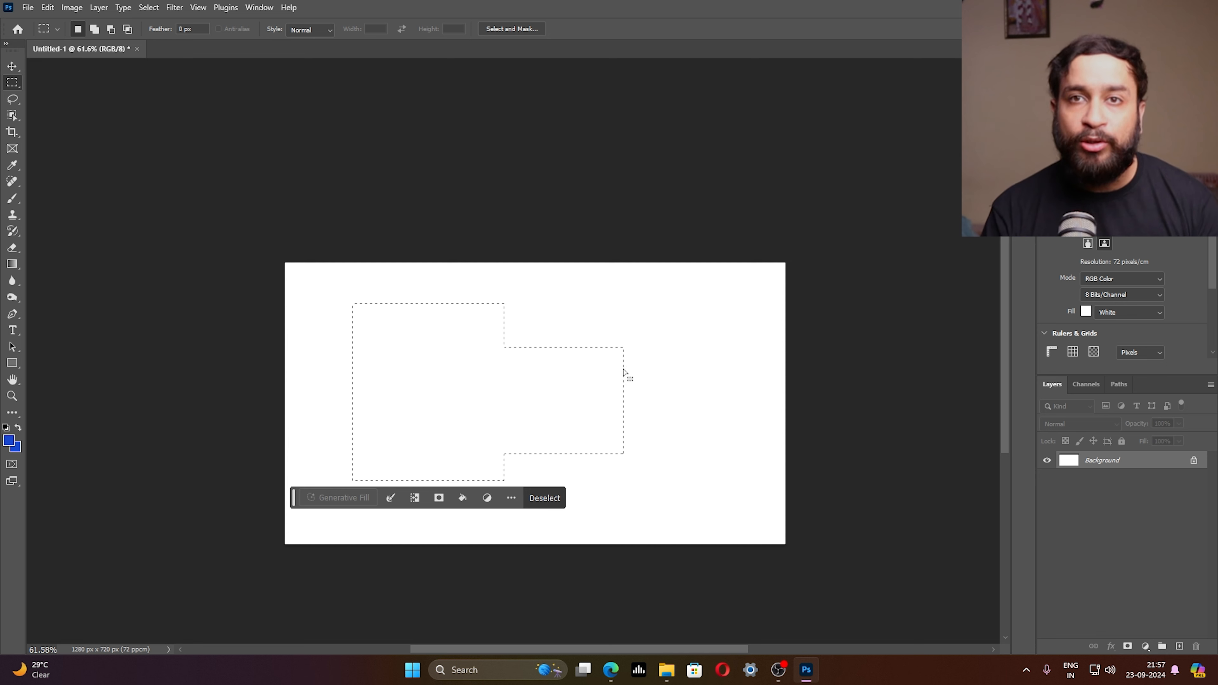
{"action": "key", "text": "alt"}
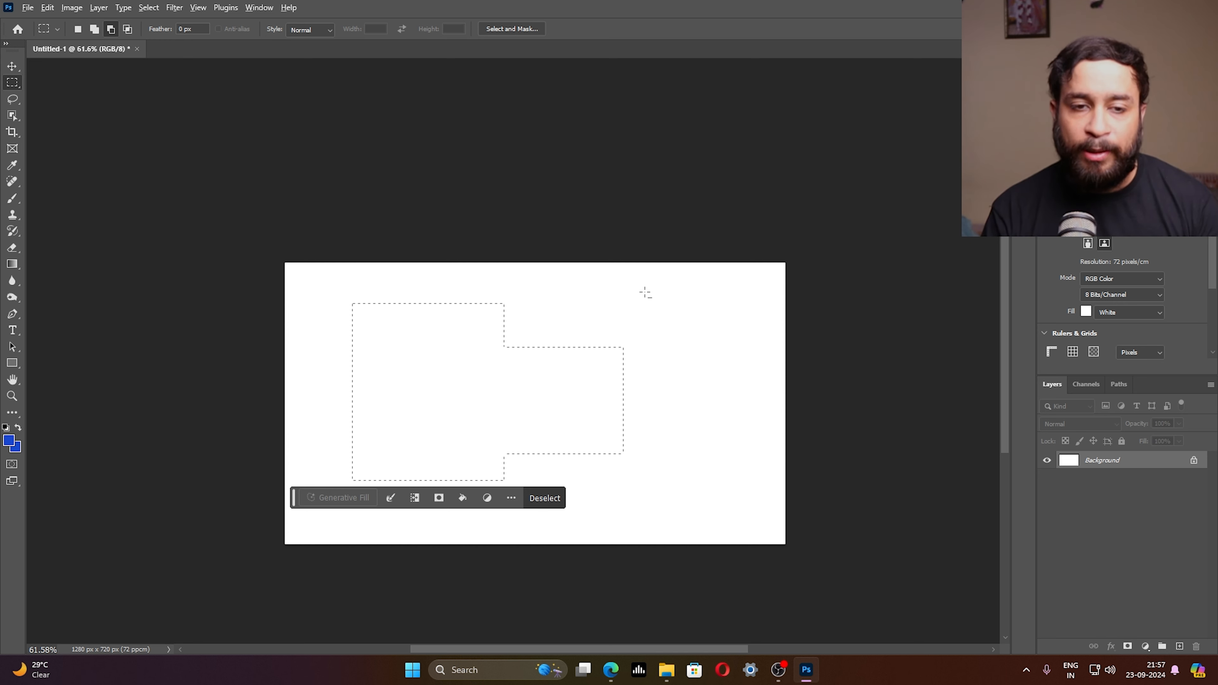
{"action": "left_click_drag", "start_coordinate": [643, 295], "coordinate": [529, 494]}
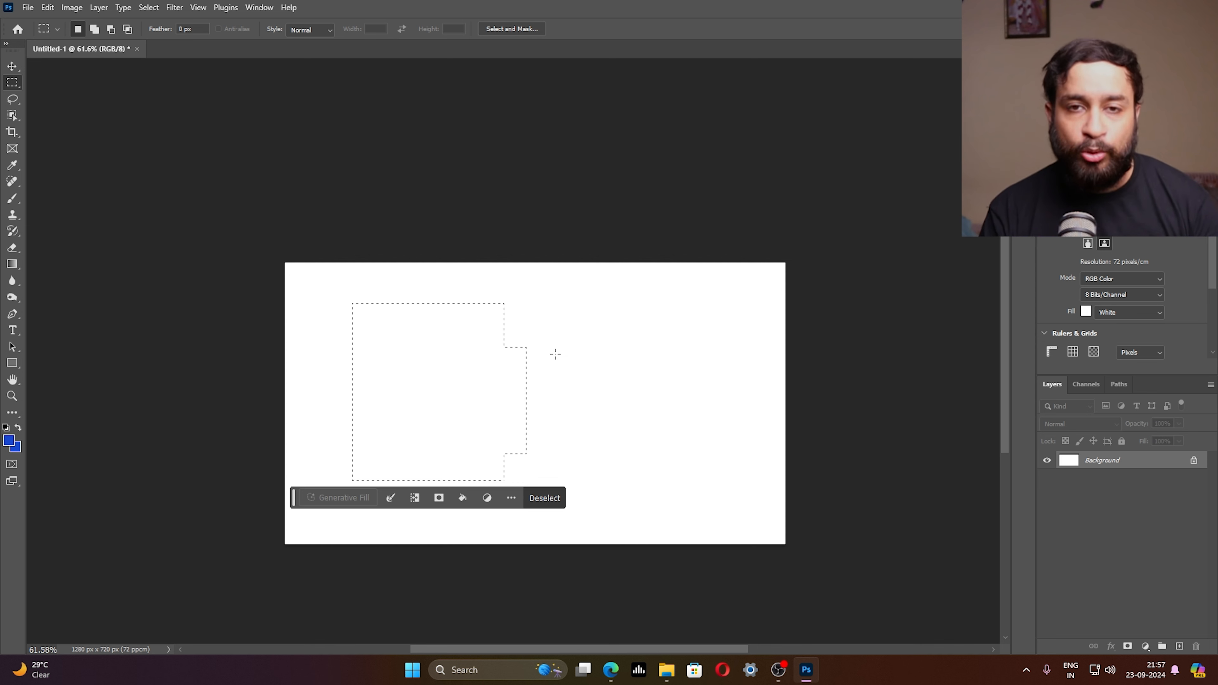
Intersect the selection with a tall rectangle covering all but its left strip, and fill the remaining area with the foreground color
{"action": "key", "text": "shift"}
{"action": "key", "text": "shift+alt"}
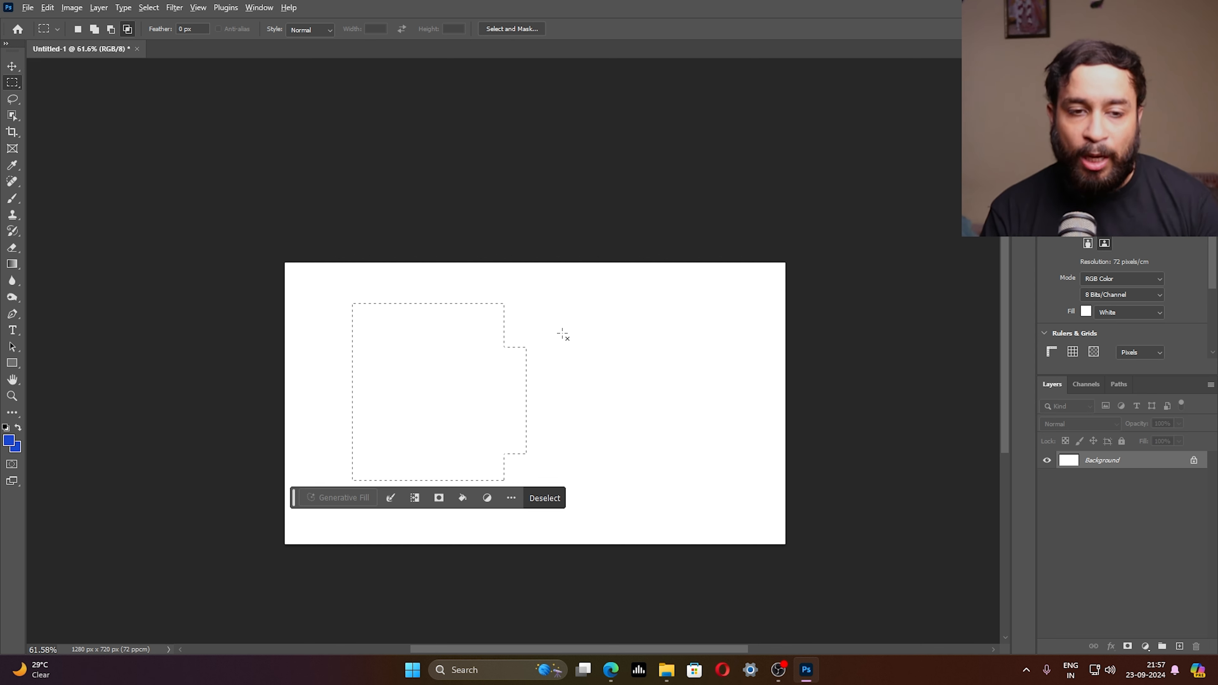
{"action": "left_click_drag", "start_coordinate": [574, 277], "coordinate": [408, 511]}
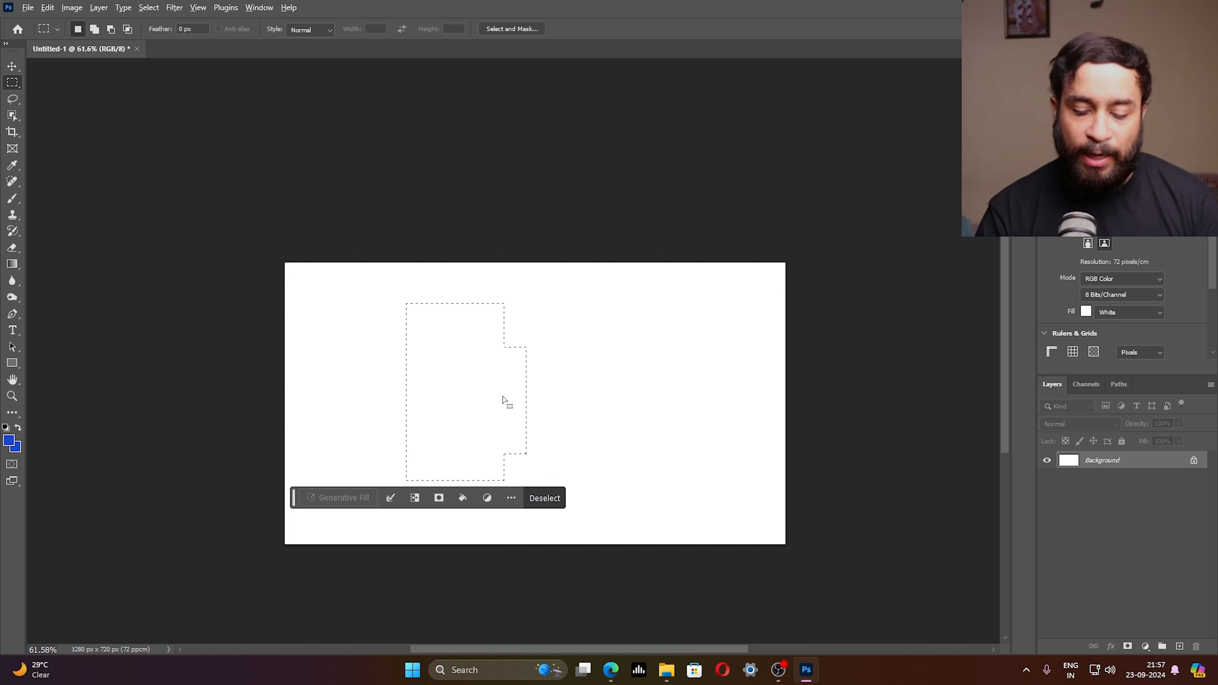
{"action": "key", "text": "alt+BackSpace"}
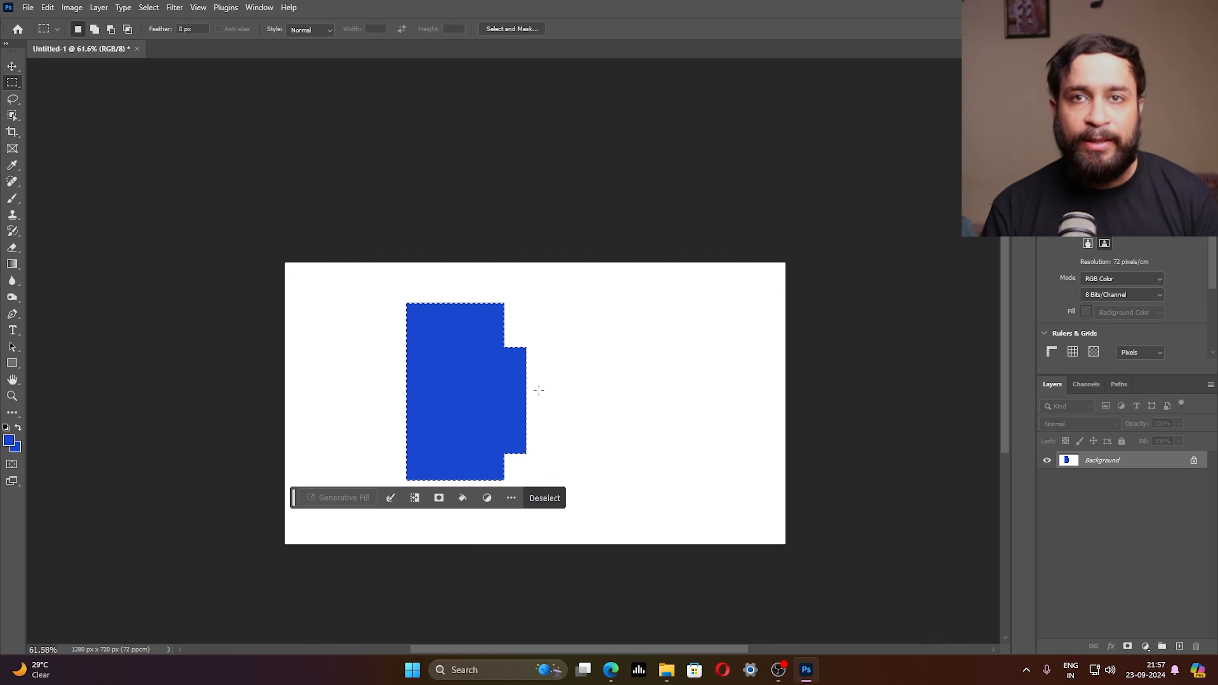
Undo the blue fill and the marquee selections behind it
{"action": "key", "text": "ctrl+z"}
{"action": "key", "text": "ctrl+z"}
{"action": "key", "text": "ctrl+z"}
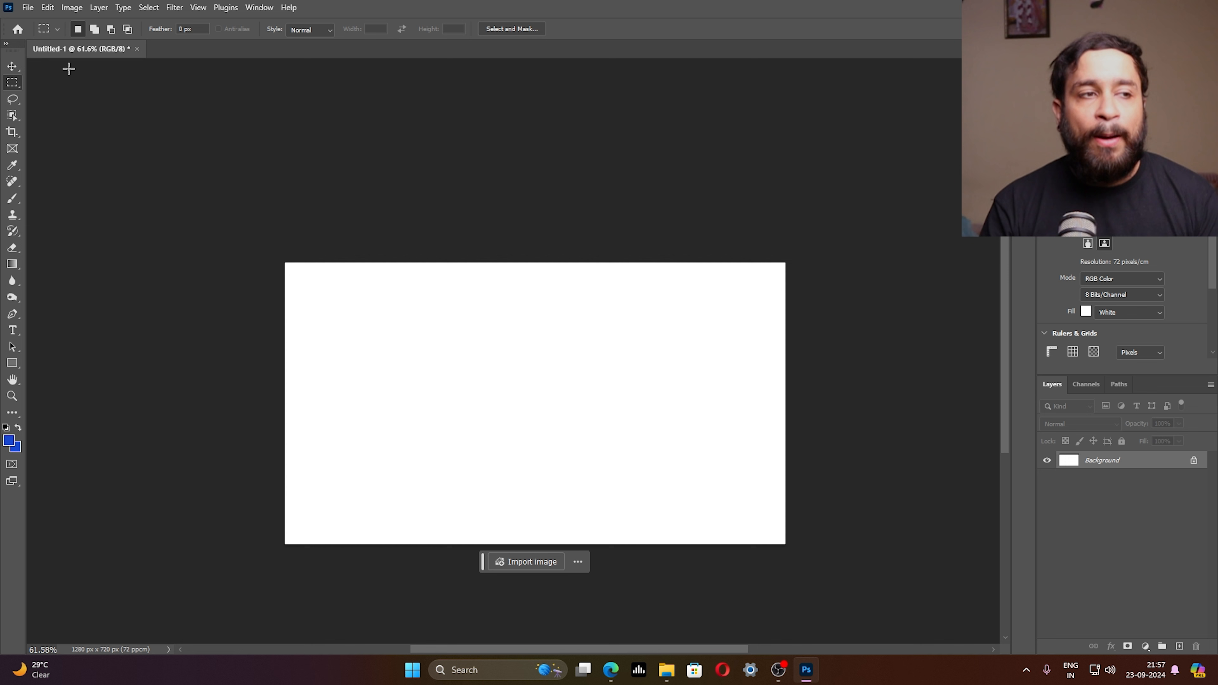
With the Elliptical Marquee tool, draw a circular selection on the canvas's left half, fill it with the foreground color and deselect
{"action": "right_click", "coordinate": [12, 84]}
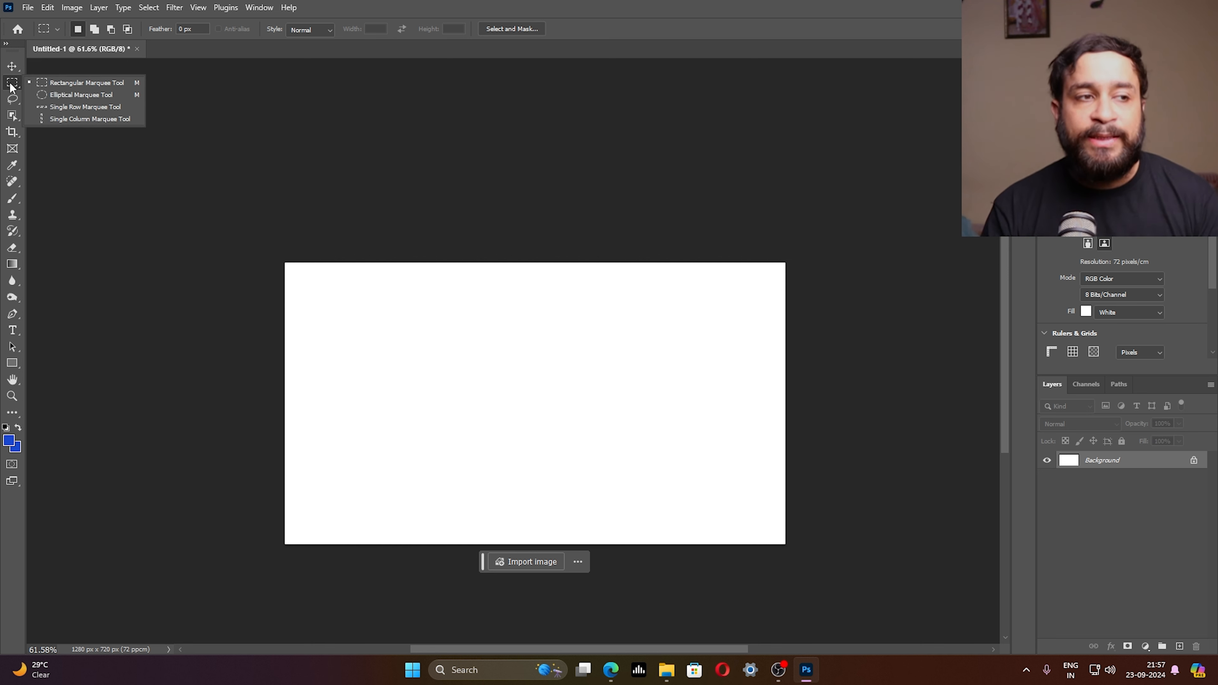
{"action": "left_click", "coordinate": [74, 99]}
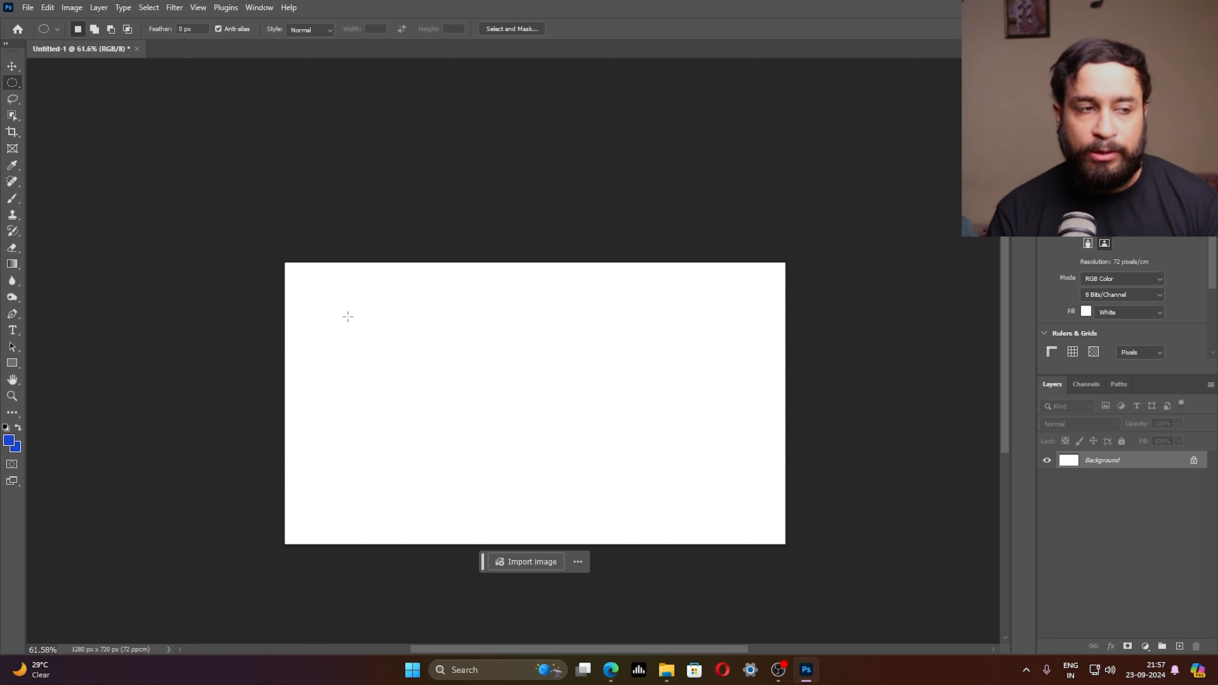
{"action": "left_click_drag", "start_coordinate": [357, 309], "coordinate": [552, 476]}
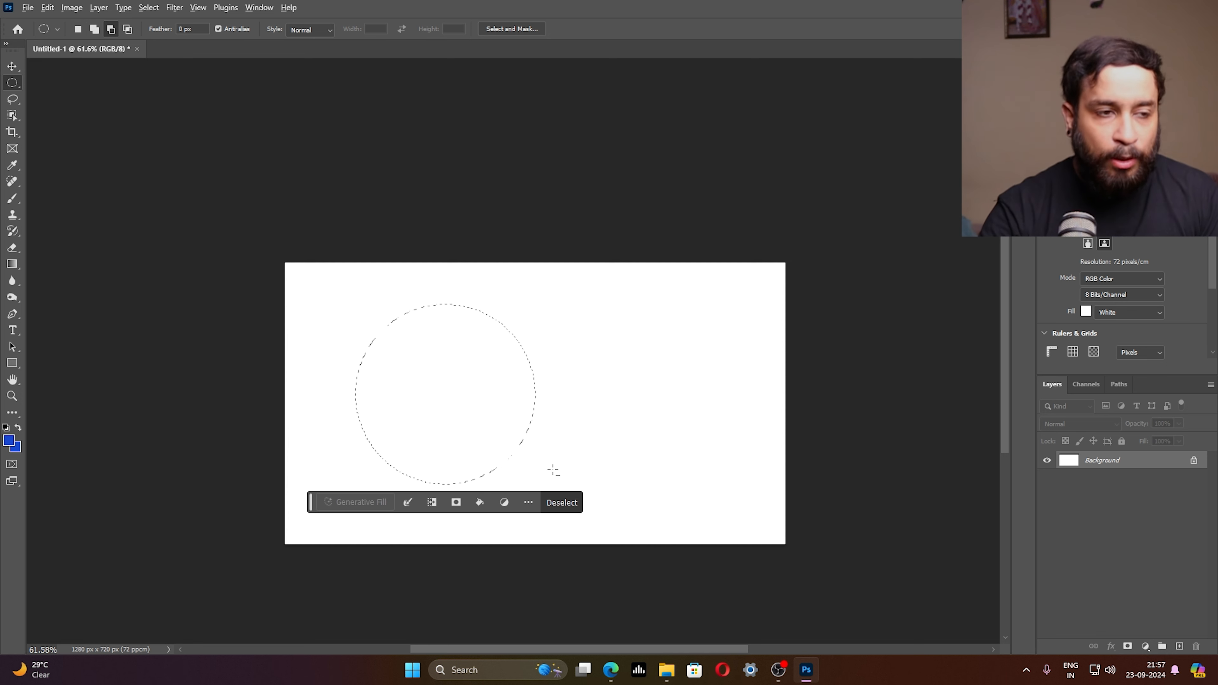
{"action": "key", "text": "alt+BackSpace"}
{"action": "key", "text": "ctrl+d"}
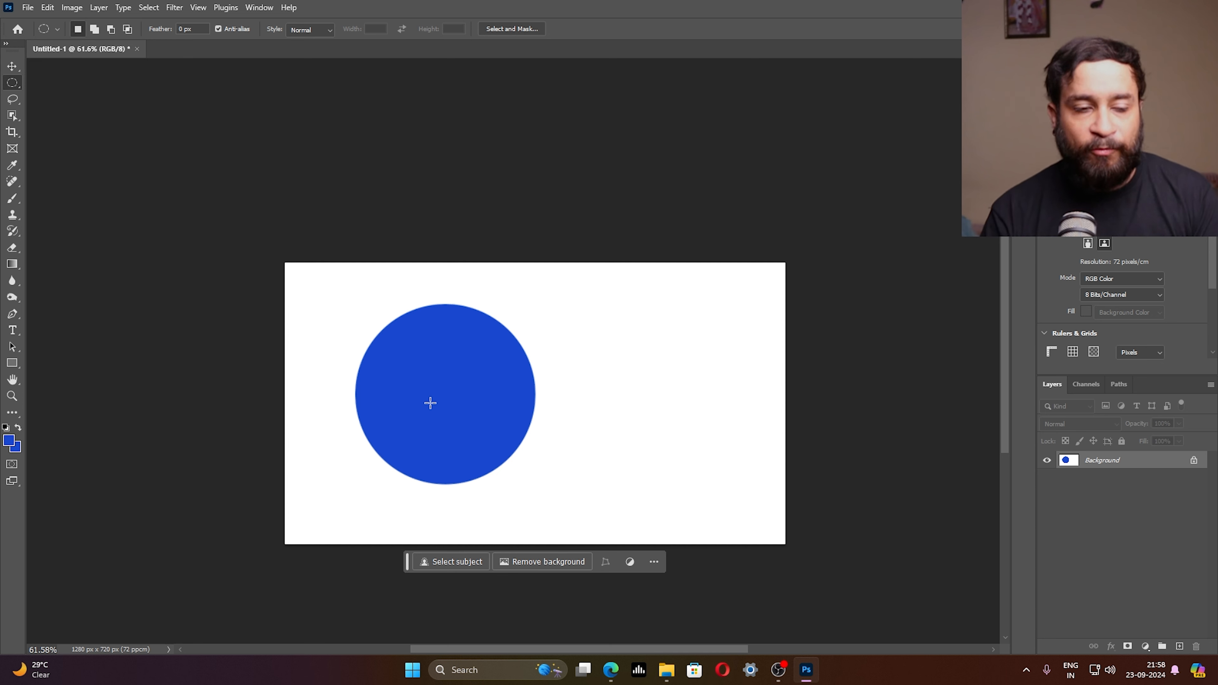
Turn off Anti-alias, draw a slightly smaller circular selection right of the first circle, fill it with the foreground color and deselect
{"action": "scroll", "coordinate": [453, 362], "scroll_direction": "up", "scroll_amount": 2}
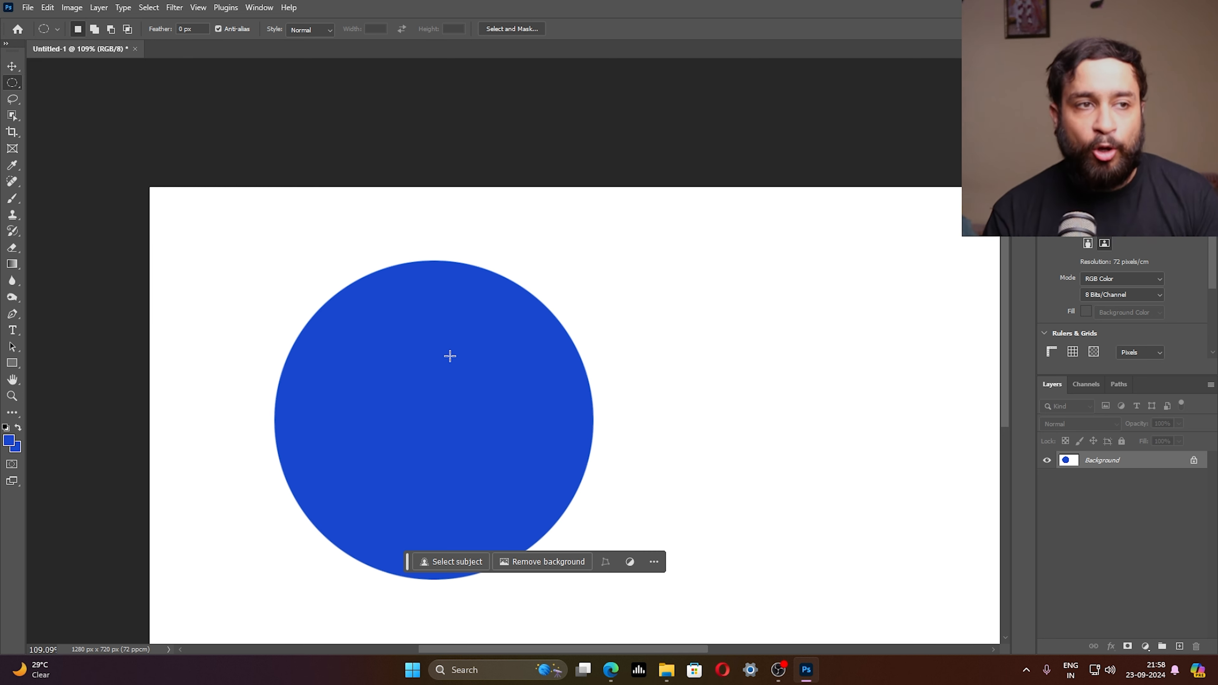
{"action": "left_click", "coordinate": [218, 29]}
{"action": "scroll", "coordinate": [648, 336], "scroll_direction": "down", "scroll_amount": 2}
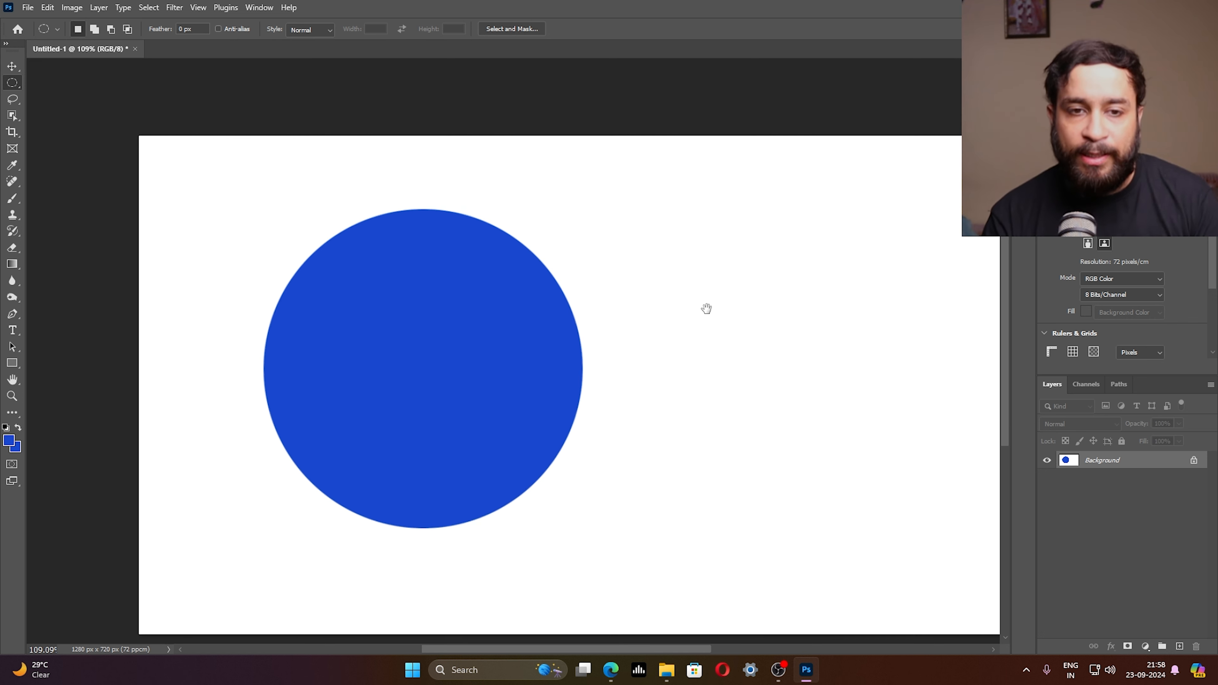
{"action": "left_click_drag", "start_coordinate": [707, 308], "coordinate": [607, 295]}
{"action": "mouse_move", "coordinate": [492, 199]}
{"action": "left_mouse_down"}
{"action": "mouse_move", "coordinate": [517, 231]}
{"action": "mouse_move", "coordinate": [694, 338]}
{"action": "mouse_move", "coordinate": [780, 416]}
{"action": "mouse_move", "coordinate": [764, 405]}
{"action": "left_mouse_up"}
{"action": "key", "text": "ctrl+d"}
{"action": "key", "text": "alt+BackSpace"}
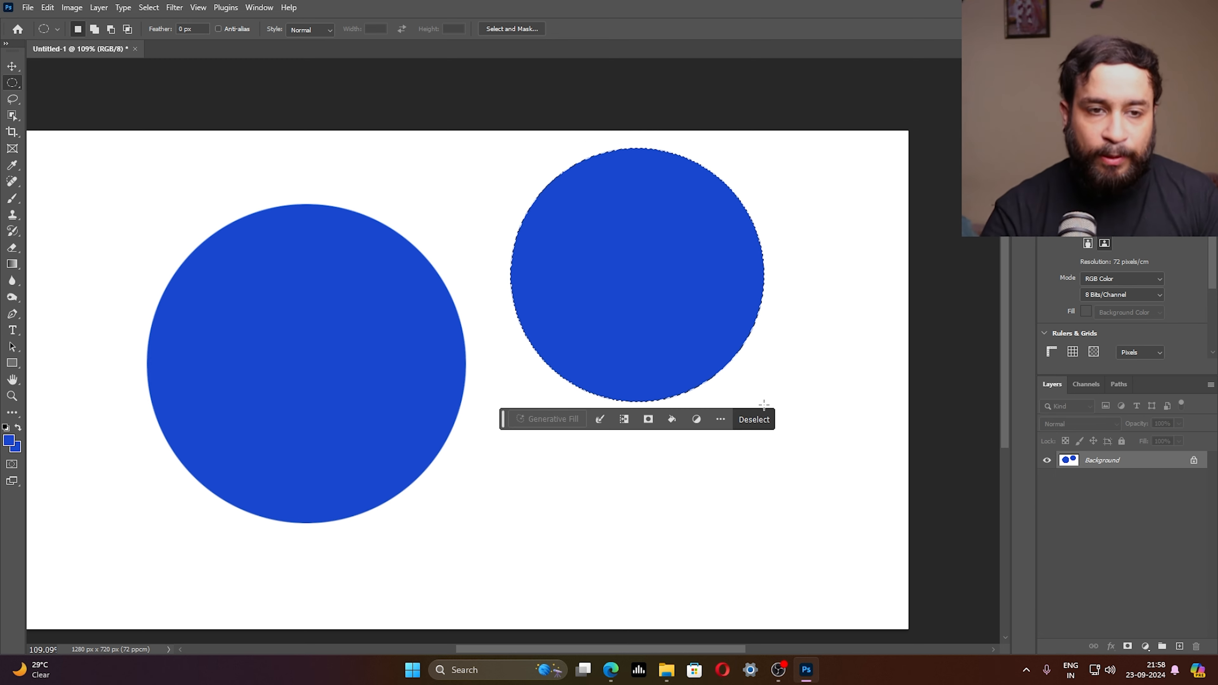
{"action": "key", "text": "ctrl+d"}
Compare the edges of the two blue circles up close, and turn Anti-alias back on
{"action": "scroll", "coordinate": [530, 348], "scroll_direction": "up", "scroll_amount": 10}
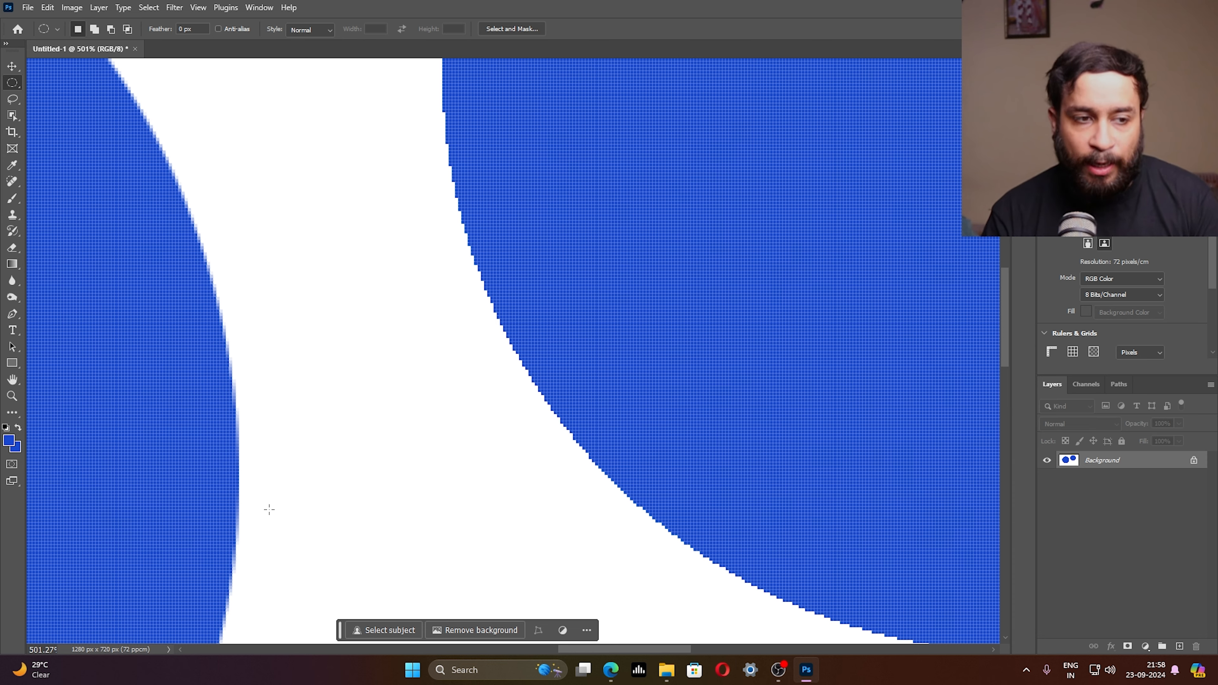
{"action": "scroll", "coordinate": [305, 457], "scroll_direction": "down", "scroll_amount": 5}
{"action": "scroll", "coordinate": [348, 353], "scroll_direction": "down", "scroll_amount": 2}
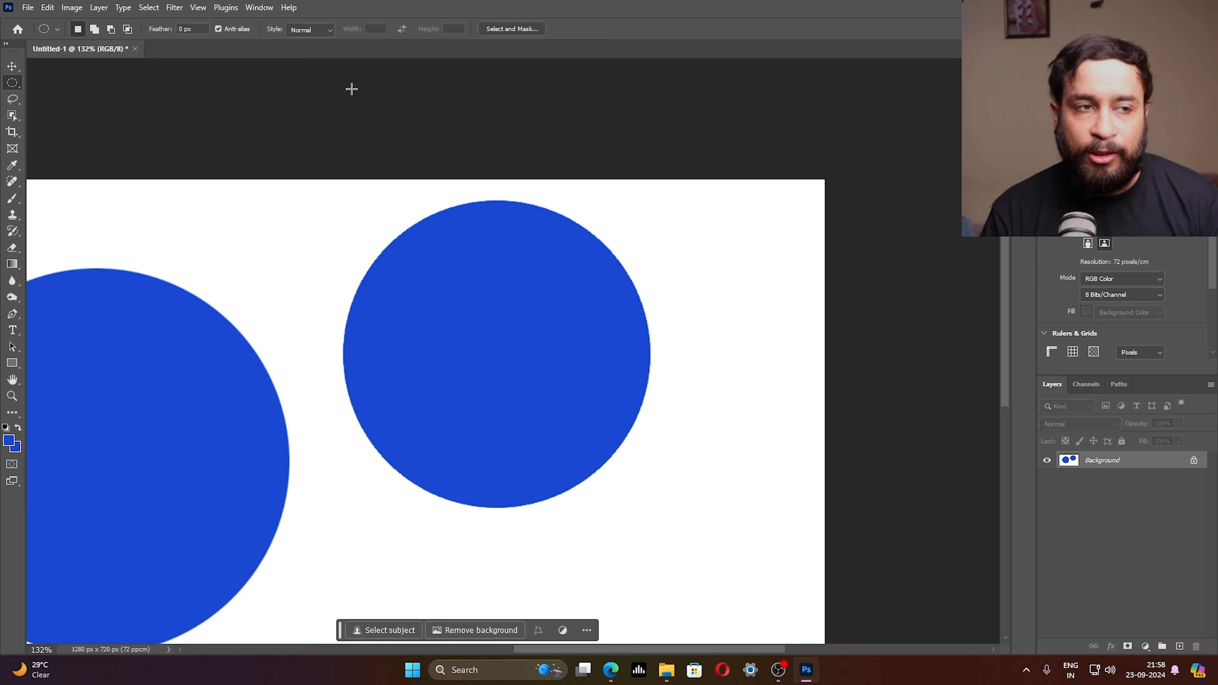
{"action": "scroll", "coordinate": [351, 87], "scroll_direction": "down", "scroll_amount": 1}
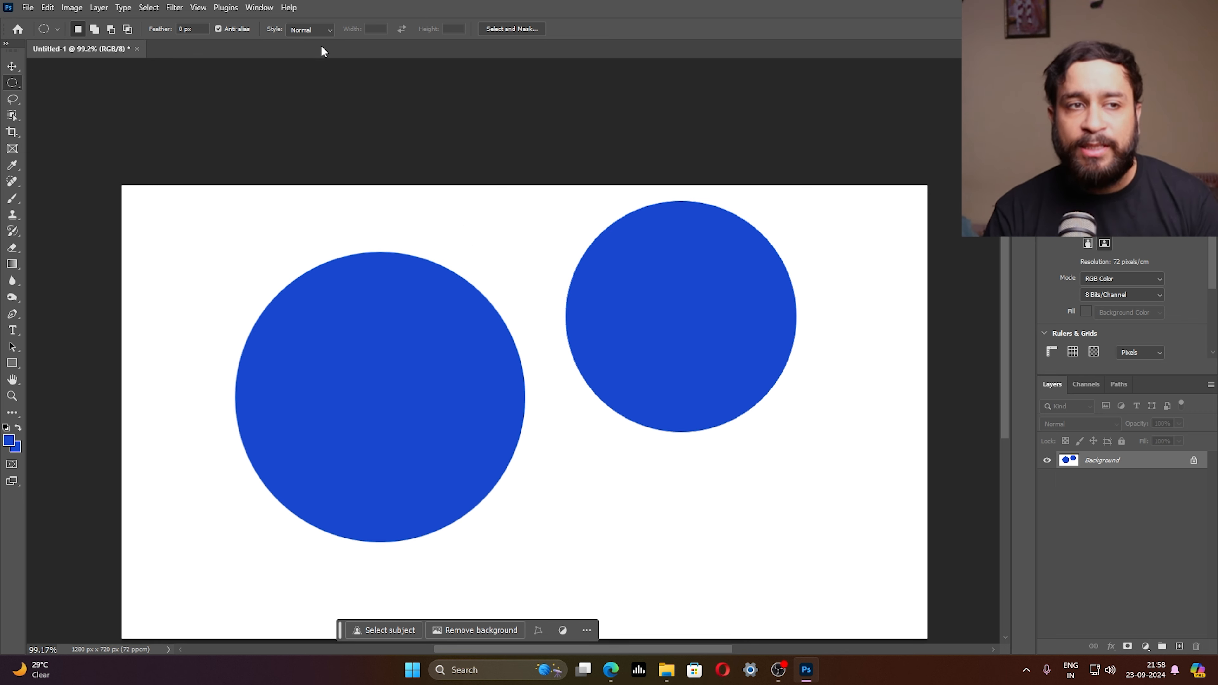
Check the available selection styles, and undo both circle fills together with their selections
{"action": "left_click", "coordinate": [321, 31]}
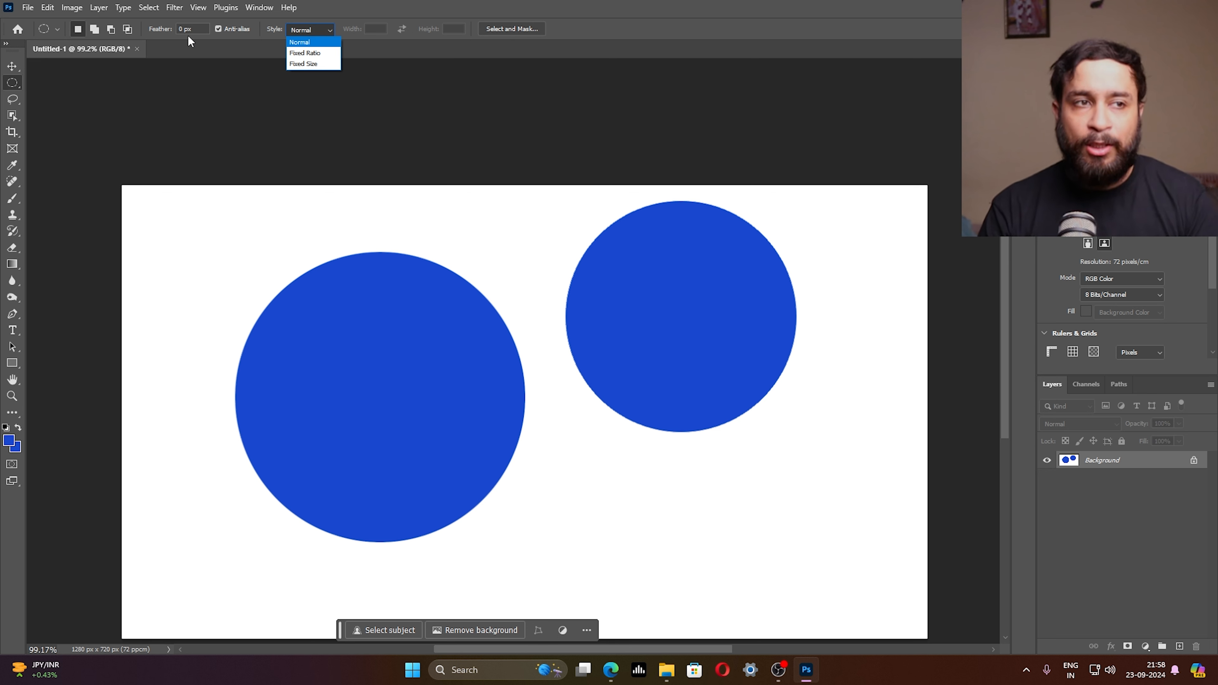
{"action": "key", "text": "ctrl+z"}
{"action": "key", "text": "ctrl+z"}
{"action": "key", "text": "ctrl+z"}
{"action": "key", "text": "ctrl+z"}
{"action": "key", "text": "ctrl+z"}
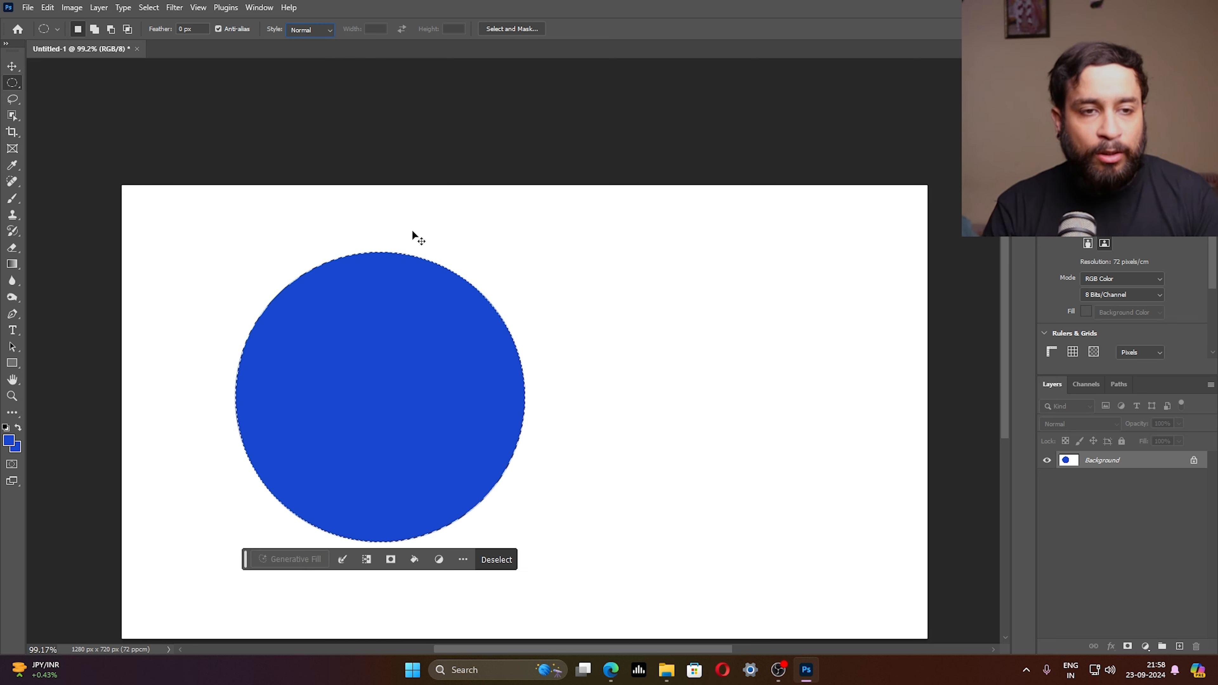
Place a Single Row Marquee selection across the upper part of the canvas and inspect it up close
{"action": "right_click", "coordinate": [13, 83]}
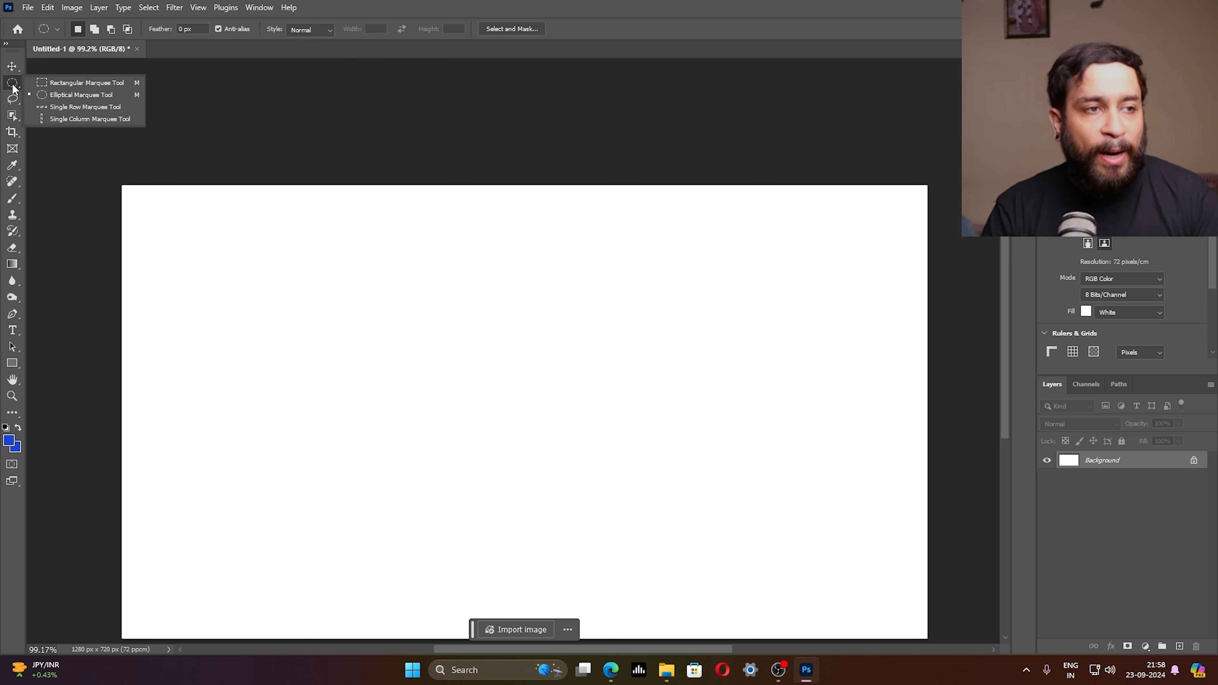
{"action": "left_click", "coordinate": [66, 108]}
{"action": "left_click", "coordinate": [195, 228]}
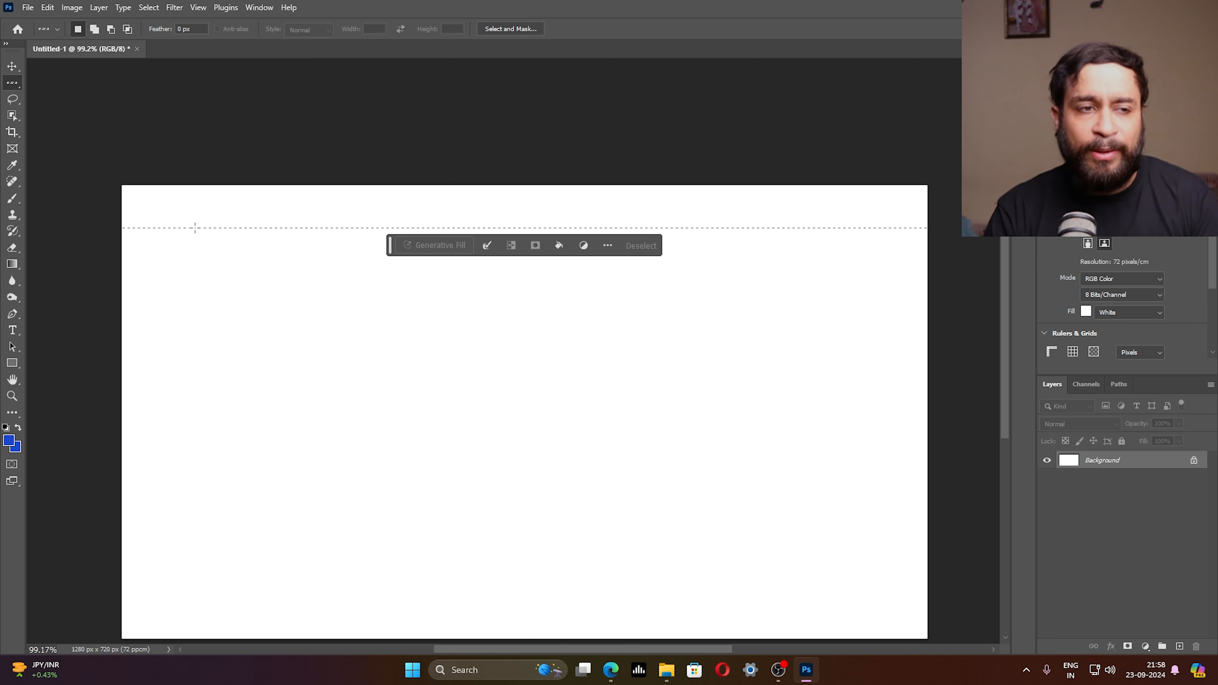
{"action": "scroll", "coordinate": [877, 240], "scroll_direction": "up", "scroll_amount": 1}
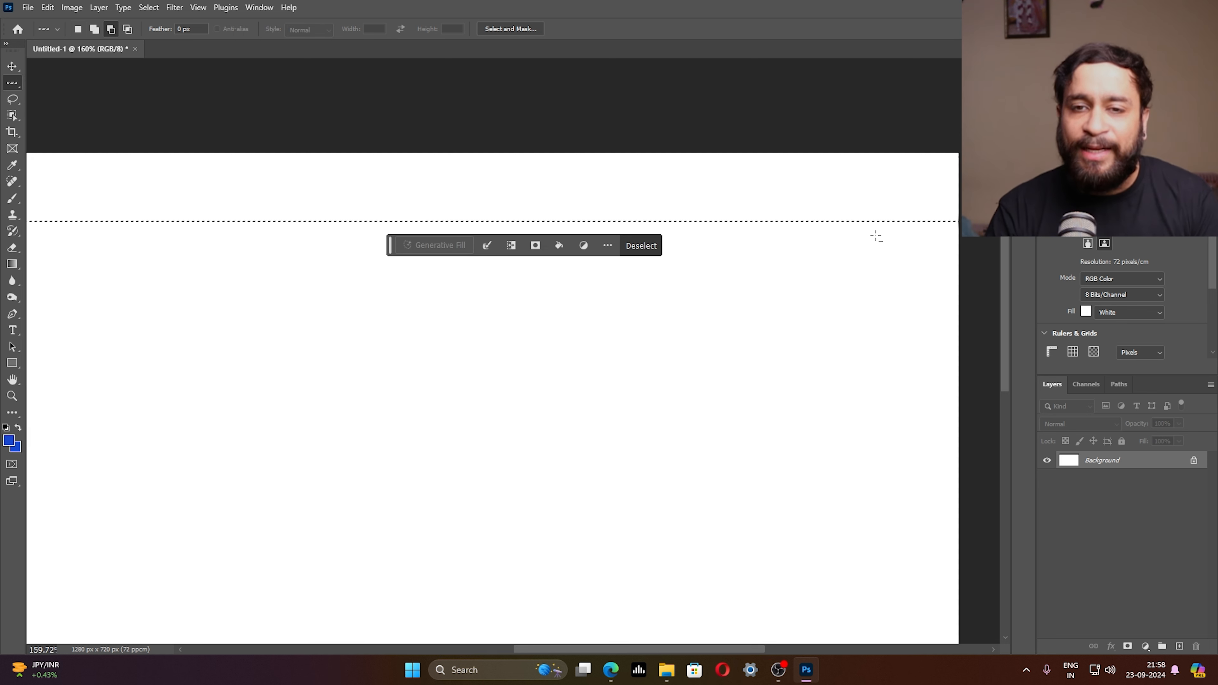
{"action": "scroll", "coordinate": [877, 240], "scroll_direction": "down", "scroll_amount": 1}
Place a Single Column Marquee selection through the left part of the canvas and deselect it
{"action": "right_click", "coordinate": [12, 83]}
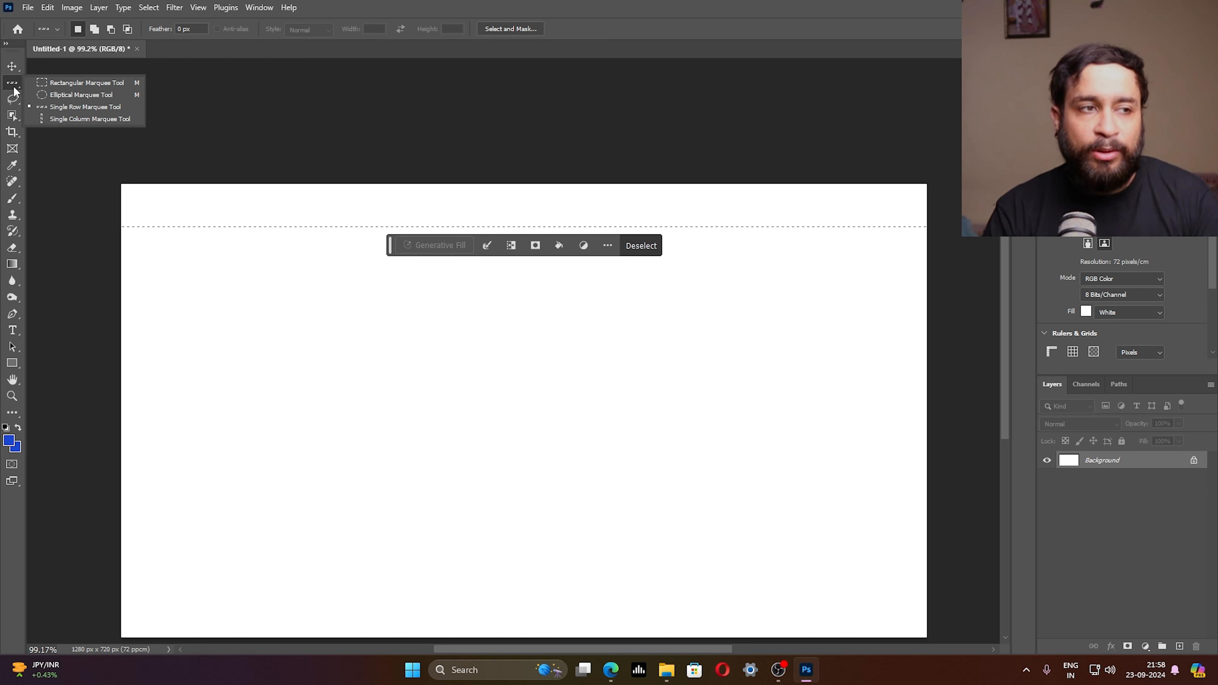
{"action": "left_click", "coordinate": [65, 120]}
{"action": "left_click", "coordinate": [248, 279]}
{"action": "scroll", "coordinate": [248, 273], "scroll_direction": "down", "scroll_amount": 2}
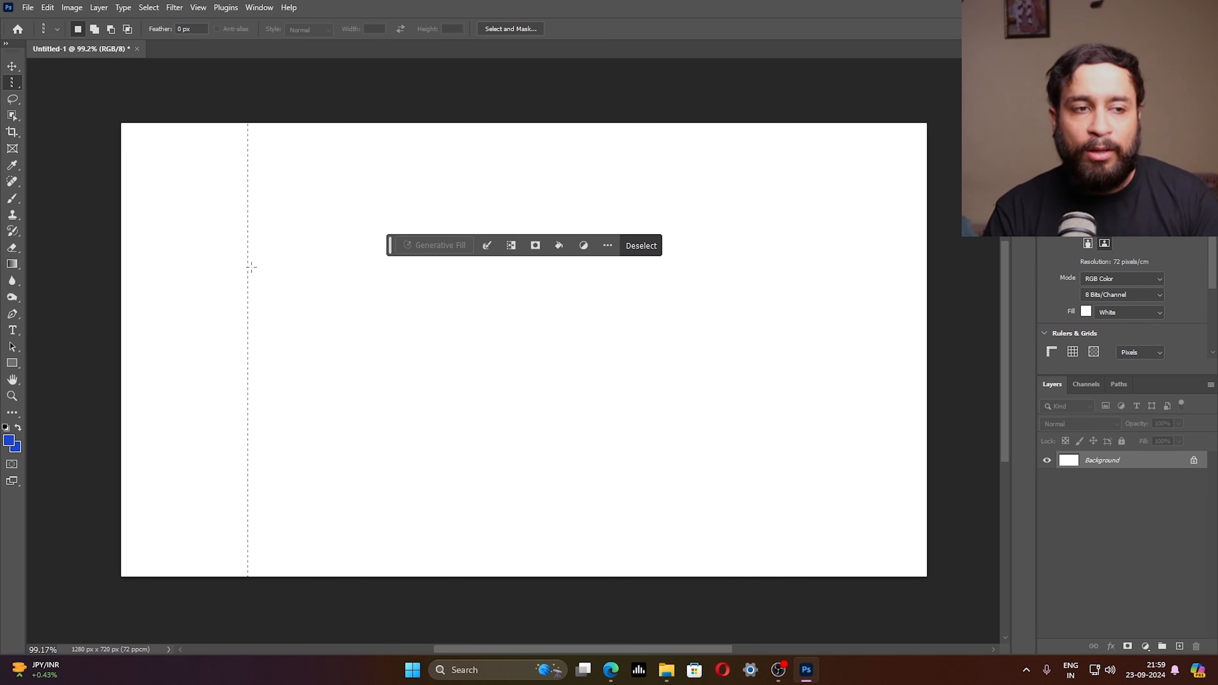
{"action": "key", "text": "ctrl+d"}
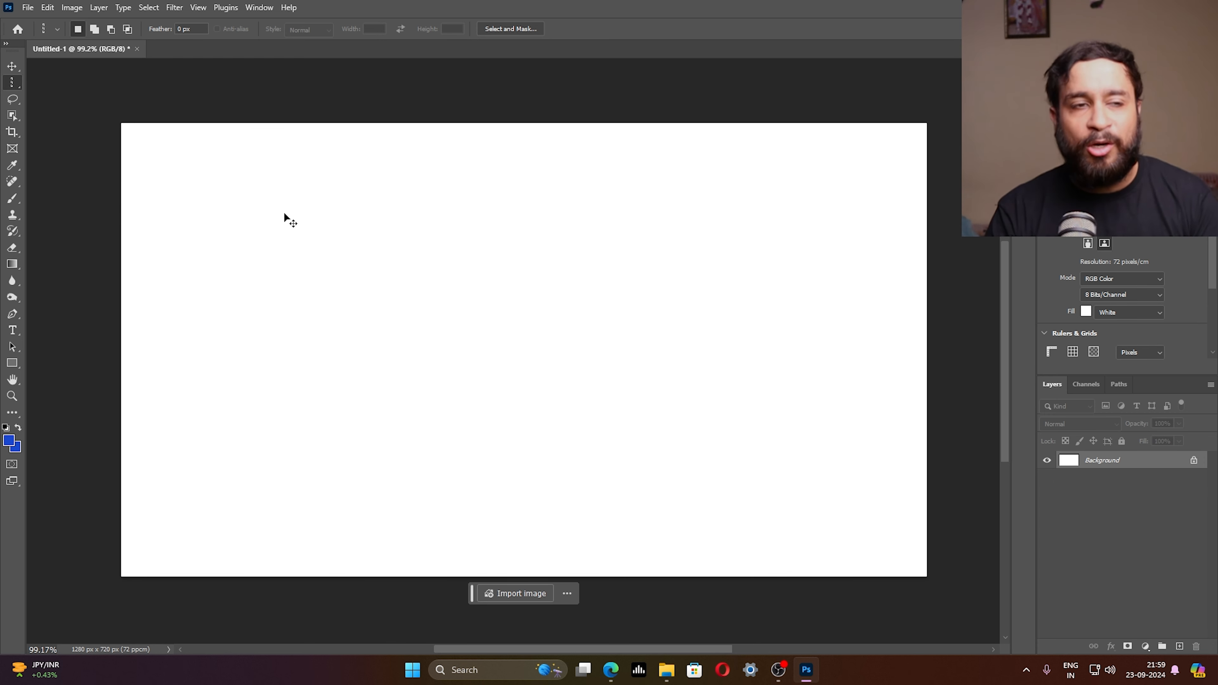
{"action": "scroll", "coordinate": [386, 238], "scroll_direction": "down", "scroll_amount": 2}
{"action": "scroll", "coordinate": [408, 258], "scroll_direction": "up", "scroll_amount": 3}
{"action": "scroll", "coordinate": [397, 250], "scroll_direction": "down", "scroll_amount": 2}
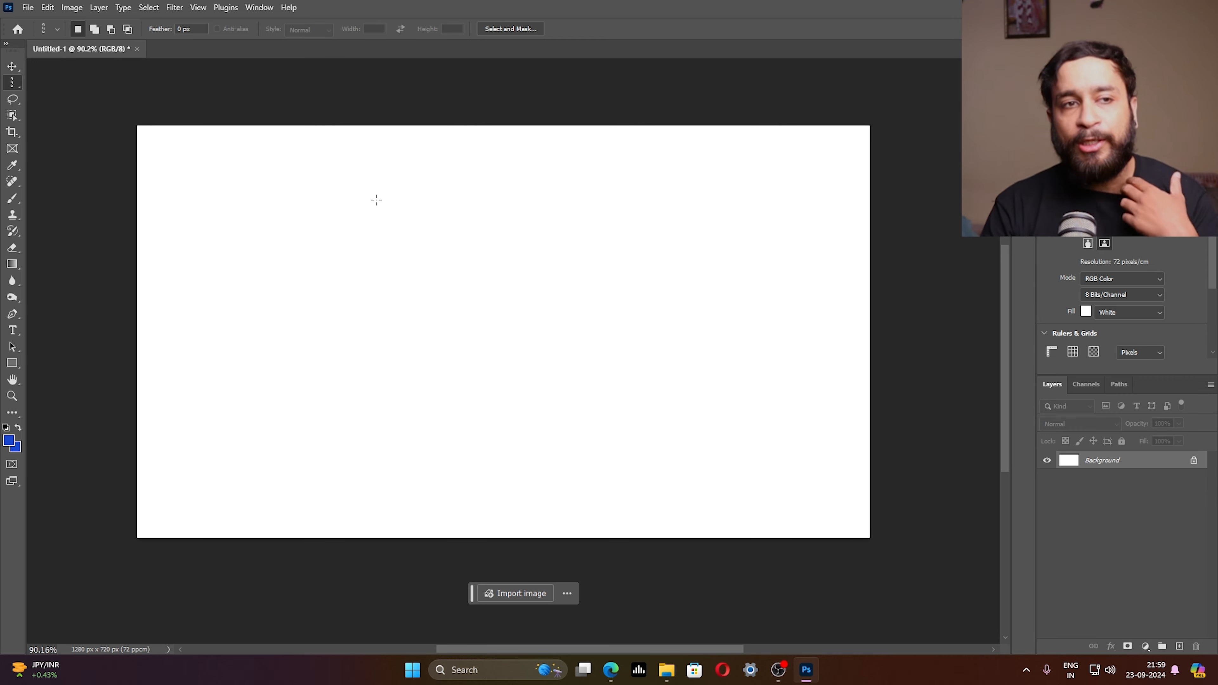
Draw an elliptical selection in the canvas's left half and add a second ellipse overlapping its right side
{"action": "right_click", "coordinate": [13, 84]}
{"action": "left_click", "coordinate": [57, 94]}
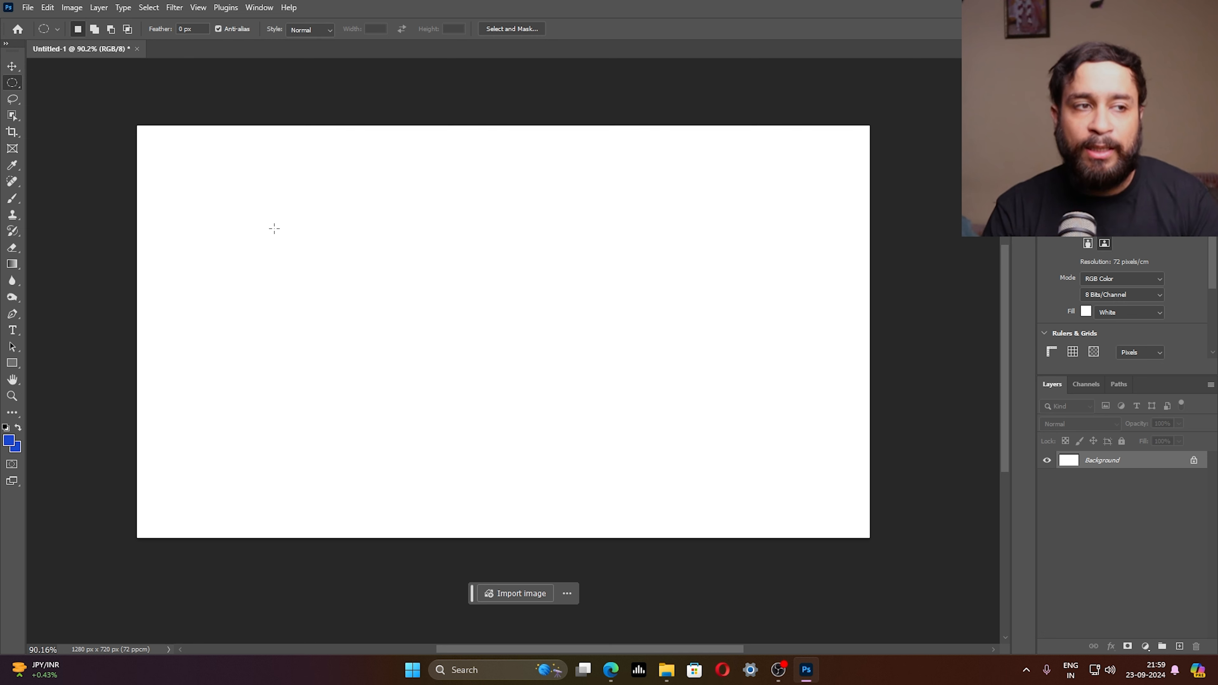
{"action": "left_click_drag", "start_coordinate": [221, 239], "coordinate": [345, 343]}
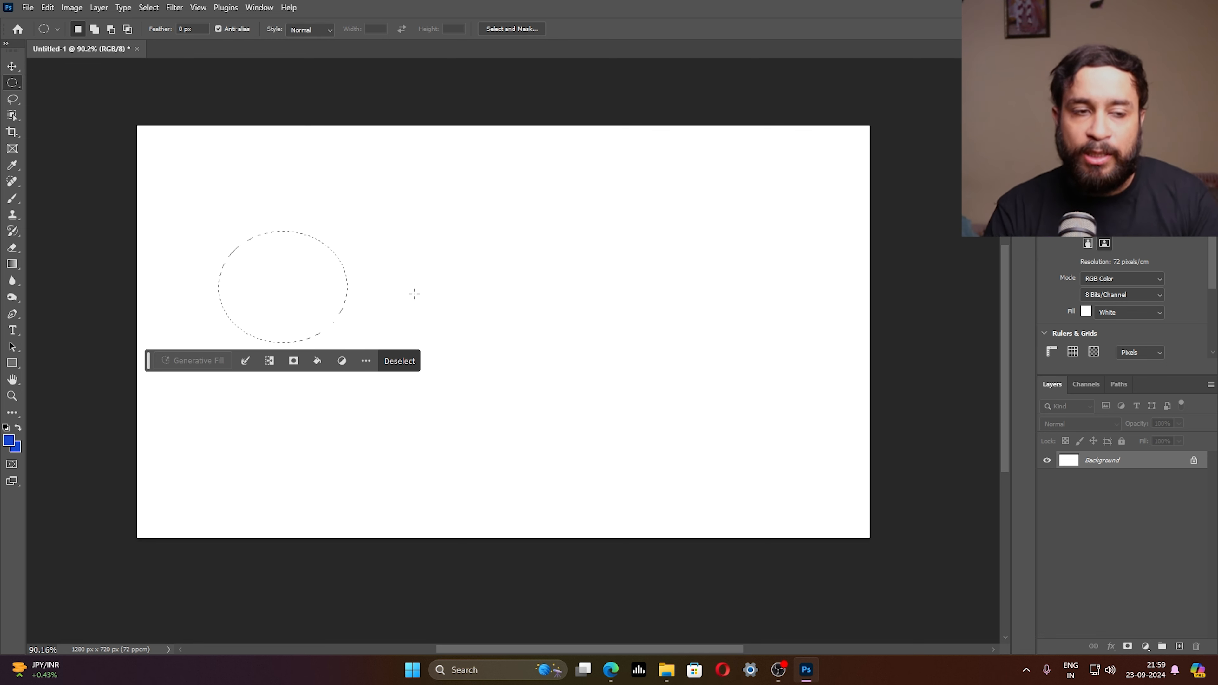
{"action": "key", "text": "shift"}
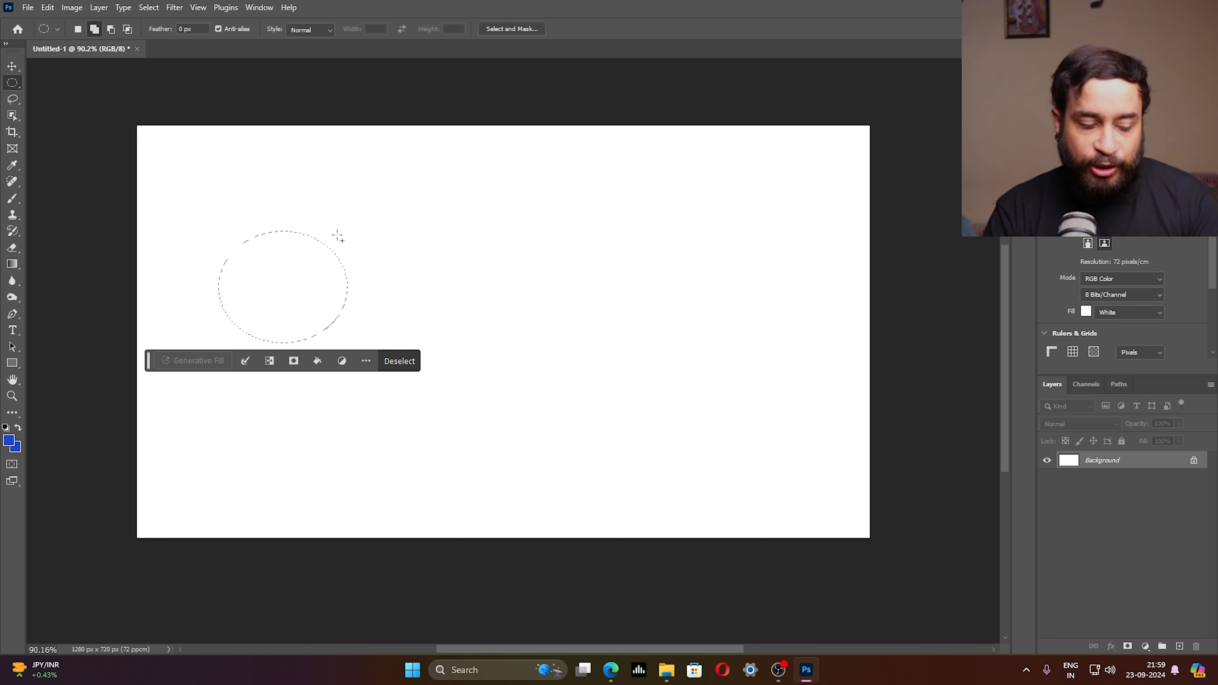
{"action": "left_click_drag", "start_coordinate": [297, 221], "coordinate": [404, 327]}
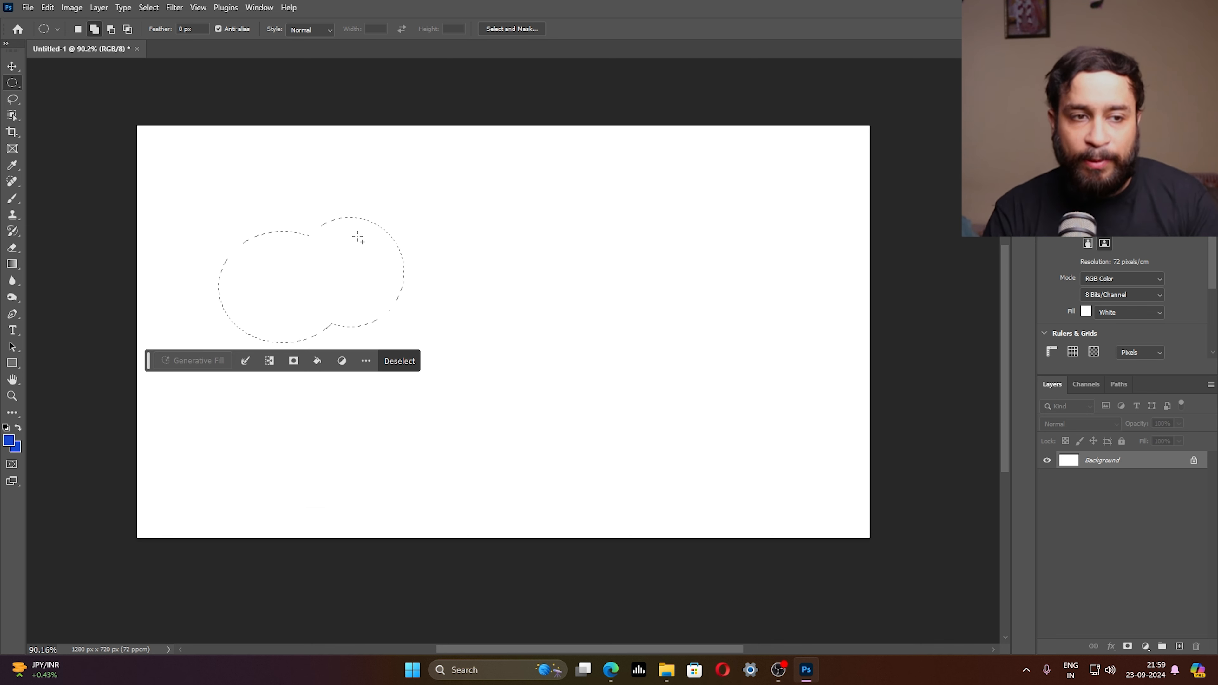
Add four more overlapping ellipses above, below and to the right, forming one cloud-shaped treetop selection
{"action": "left_click_drag", "start_coordinate": [387, 233], "coordinate": [473, 283]}
{"action": "key", "text": "Escape"}
{"action": "left_click_drag", "start_coordinate": [388, 260], "coordinate": [494, 357]}
{"action": "left_click_drag", "start_coordinate": [453, 225], "coordinate": [575, 336]}
{"action": "left_click_drag", "start_coordinate": [321, 288], "coordinate": [447, 389]}
Set the foreground color to a dark green, fill the treetop selection with it and deselect
{"action": "left_click", "coordinate": [9, 440]}
{"action": "left_click", "coordinate": [591, 264]}
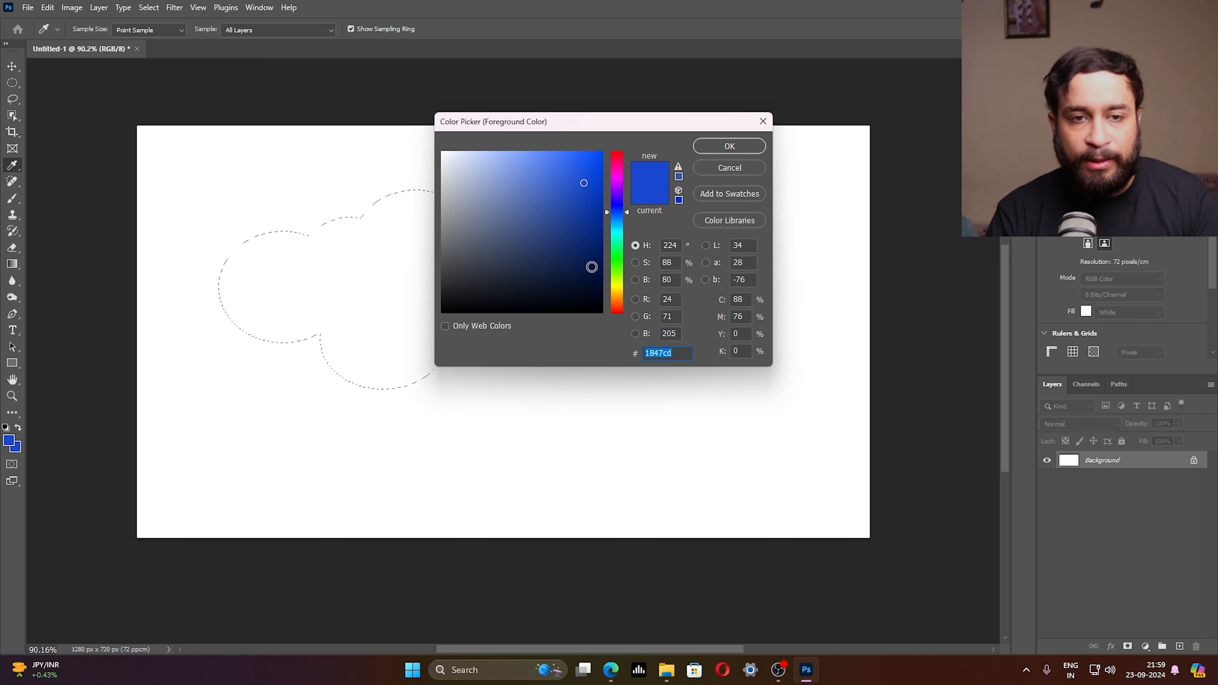
{"action": "left_click", "coordinate": [617, 266]}
{"action": "left_click", "coordinate": [585, 281]}
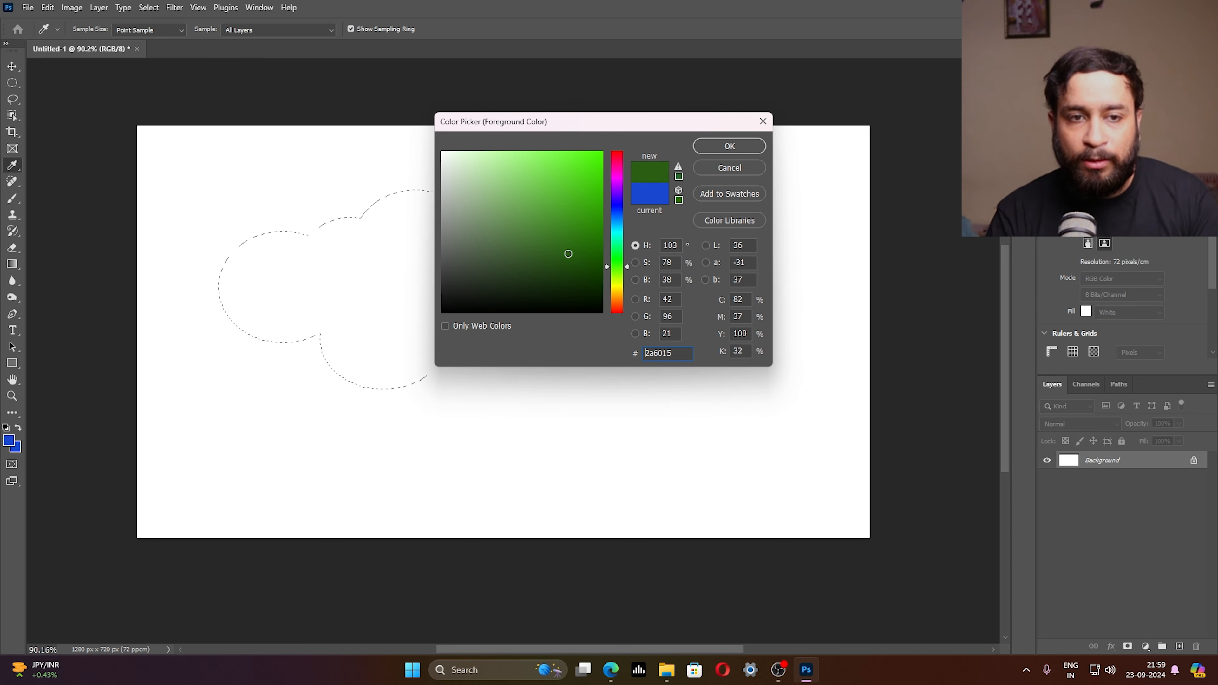
{"action": "left_click", "coordinate": [720, 146]}
{"action": "key", "text": "alt+BackSpace"}
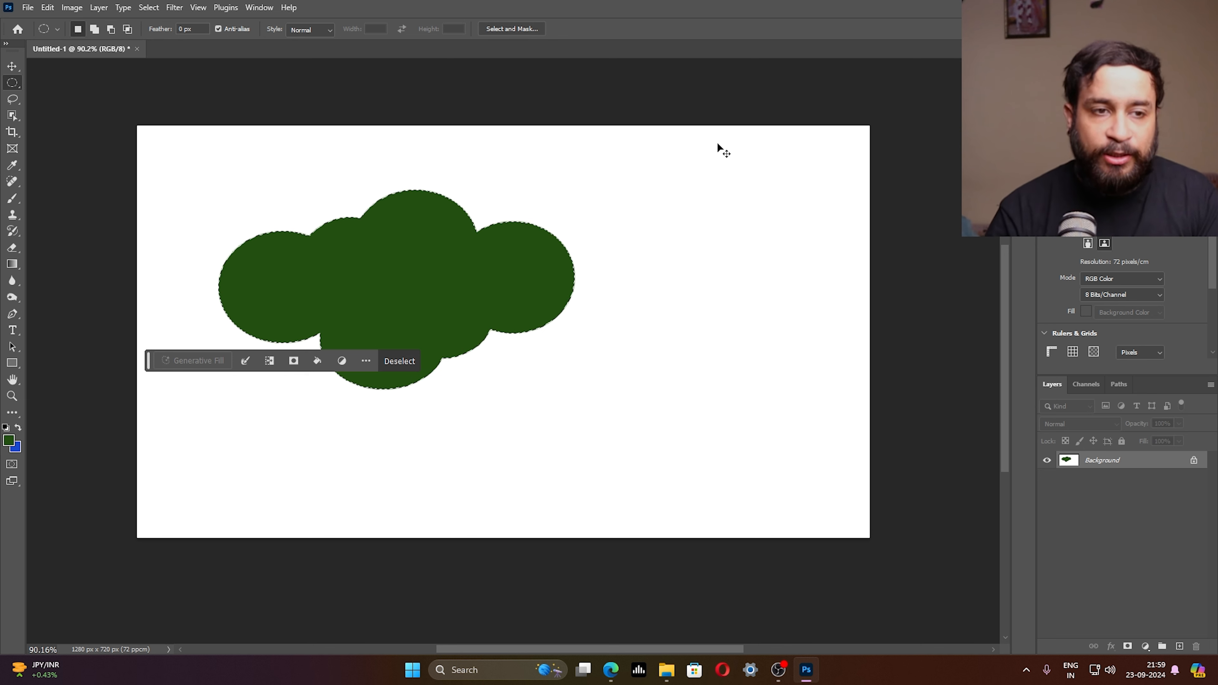
{"action": "key", "text": "ctrl+d"}
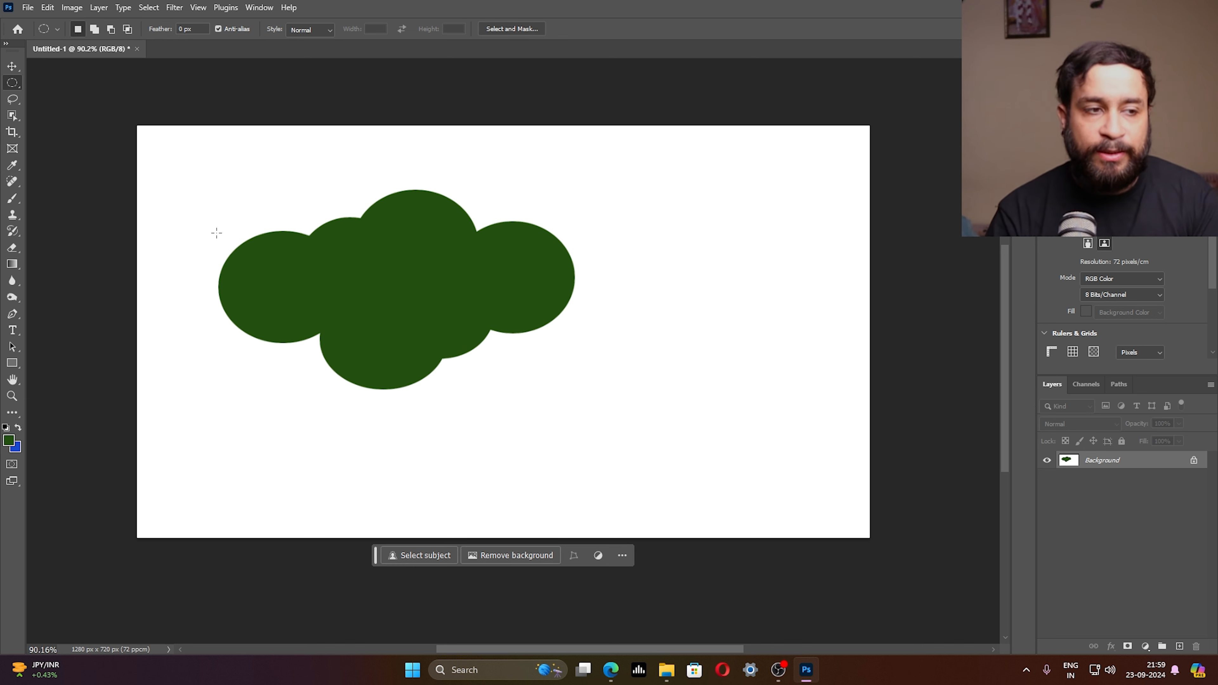
Convert the background to a regular layer with a new layer beneath, and draw a rectangular trunk selection from the treetop to the canvas's bottom edge
{"action": "right_click", "coordinate": [13, 85]}
{"action": "left_click", "coordinate": [62, 82]}
{"action": "left_click_drag", "start_coordinate": [366, 340], "coordinate": [441, 537]}
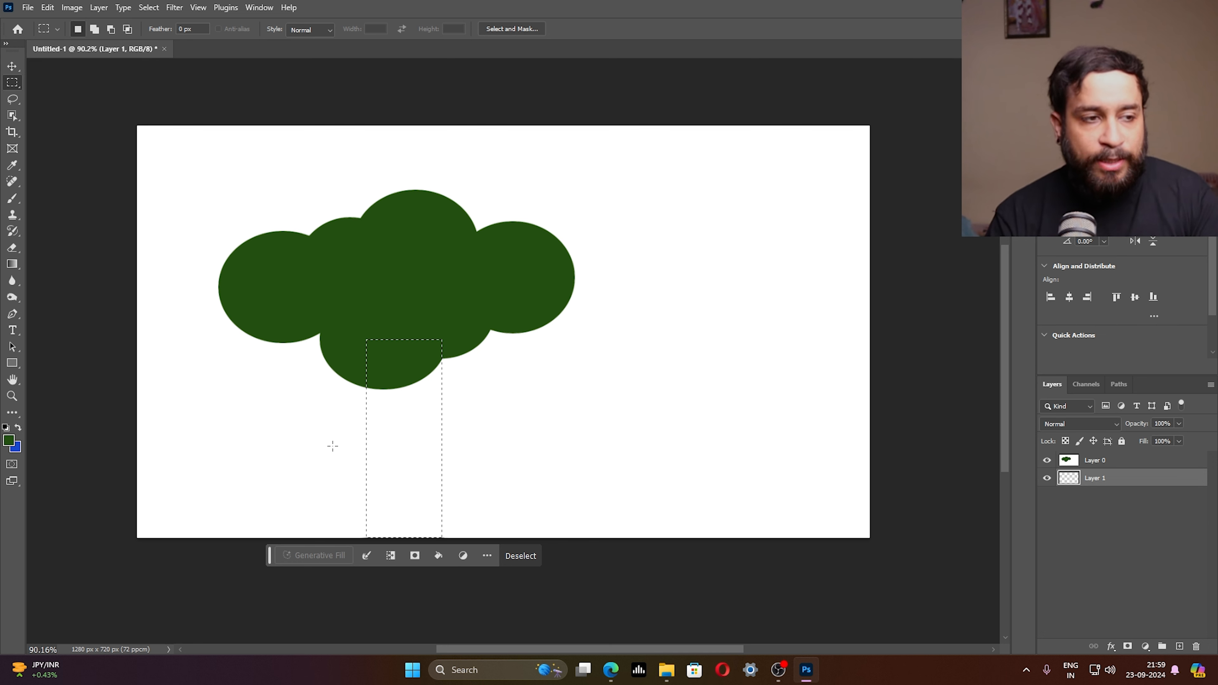
Set the foreground color to dark brown #4f2a11
{"action": "left_click", "coordinate": [9, 440]}
{"action": "left_click", "coordinate": [618, 300]}
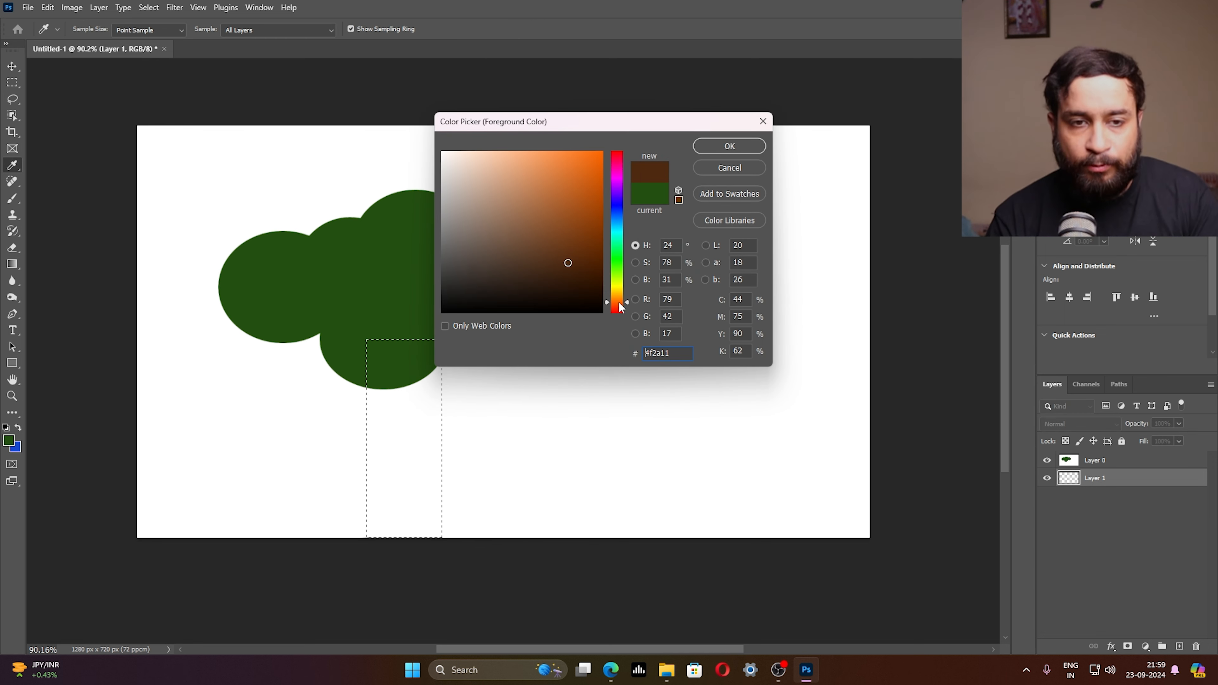
{"action": "left_click", "coordinate": [724, 151]}
Move the empty layer above the treetop layer, fill the trunk selection with the foreground color and deselect
{"action": "key", "text": "ctrl+bracketright"}
{"action": "key", "text": "alt+BackSpace"}
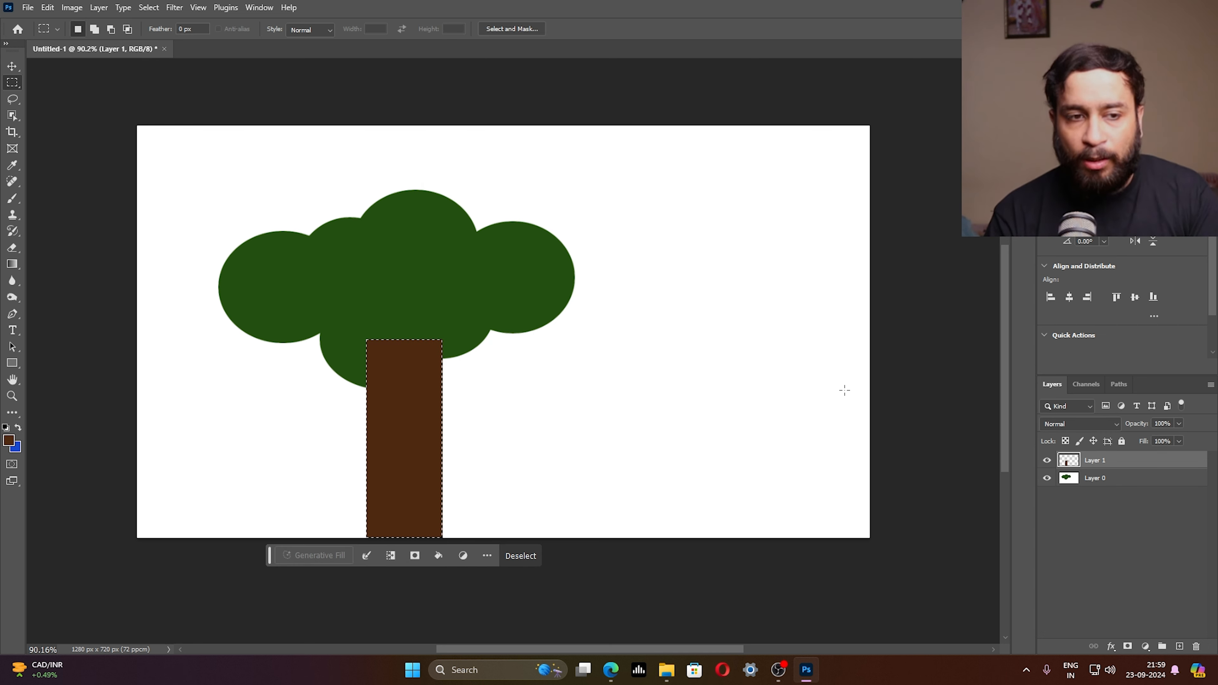
{"action": "key", "text": "ctrl+d"}
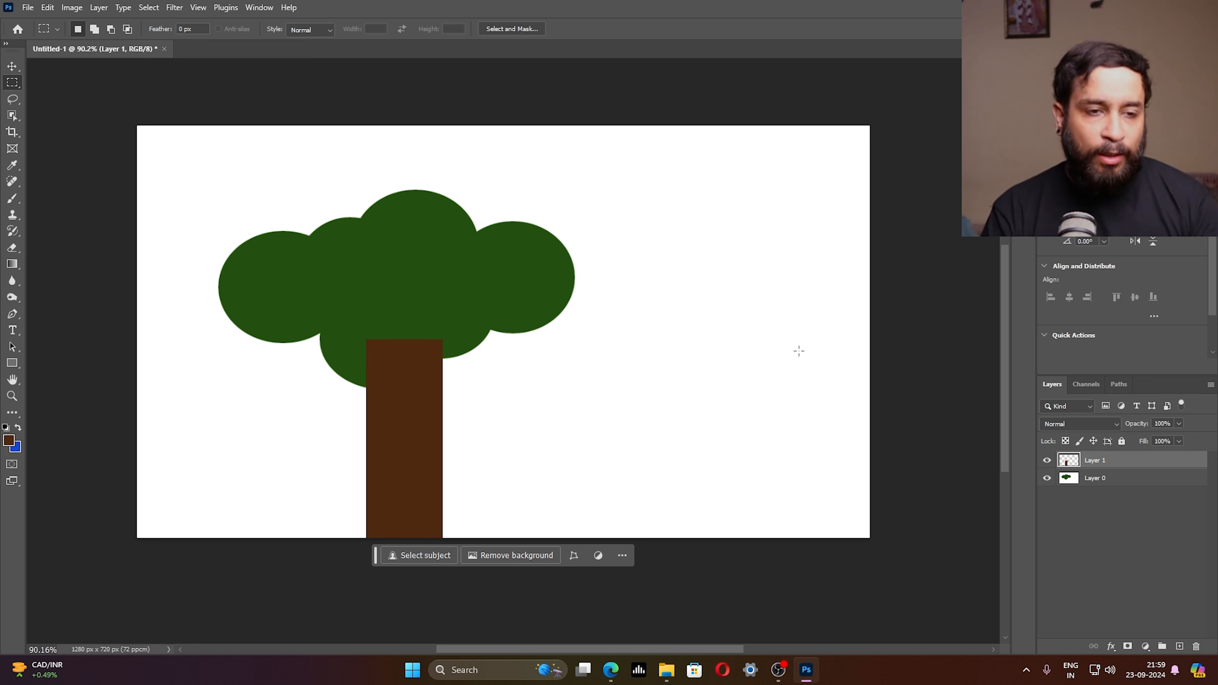